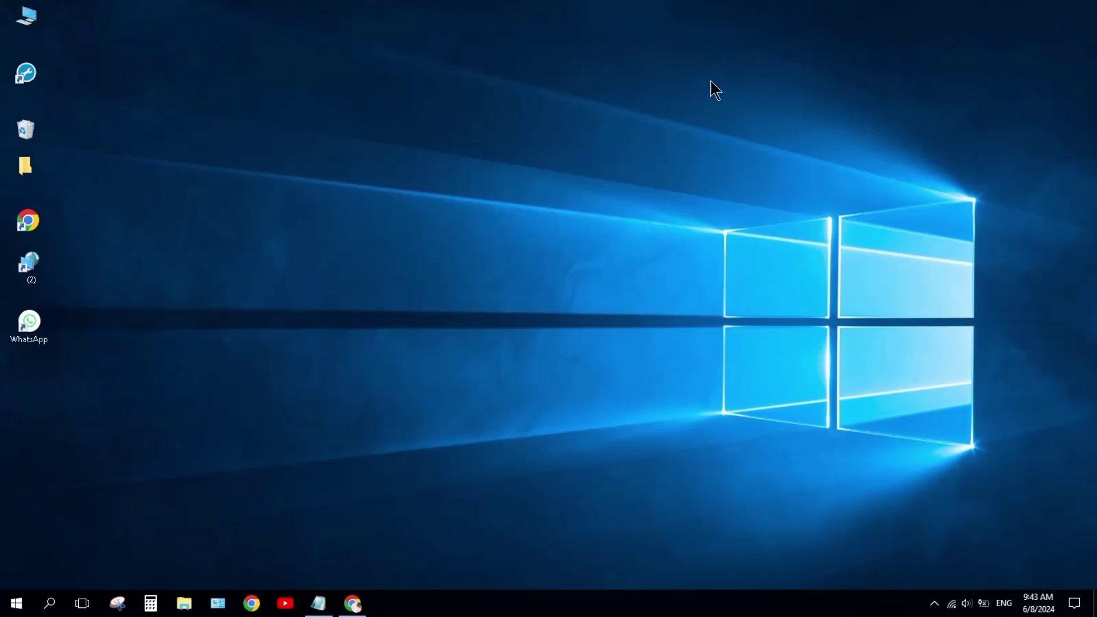
Launch Chrome and search Google for 'office customization tool' via the autocomplete suggestion.
left_click(351, 602)
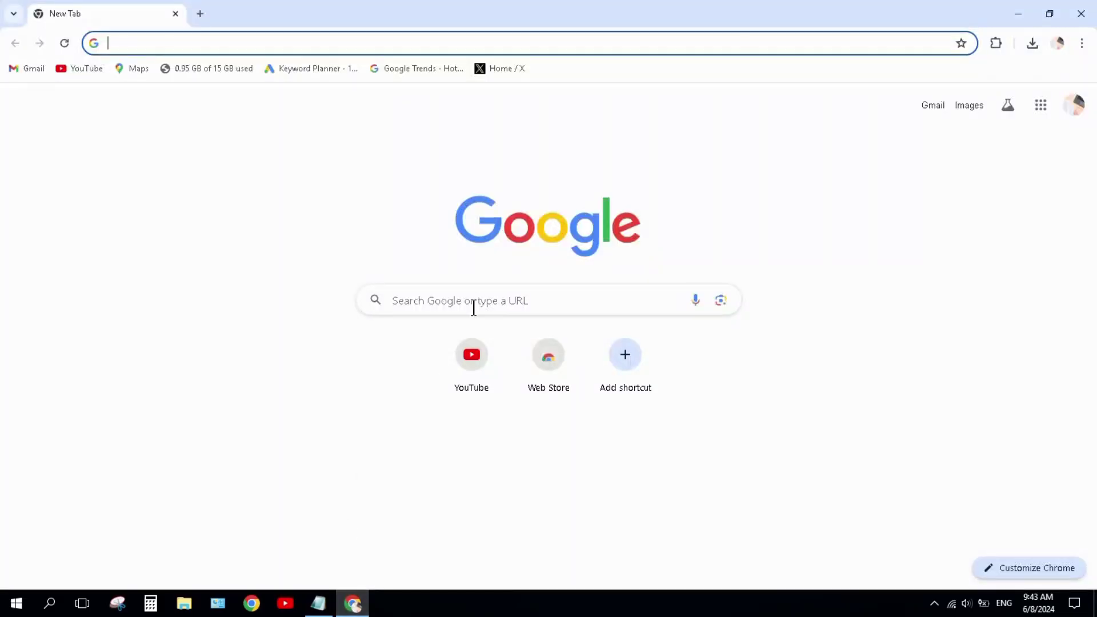
left_click(478, 302)
type("o")
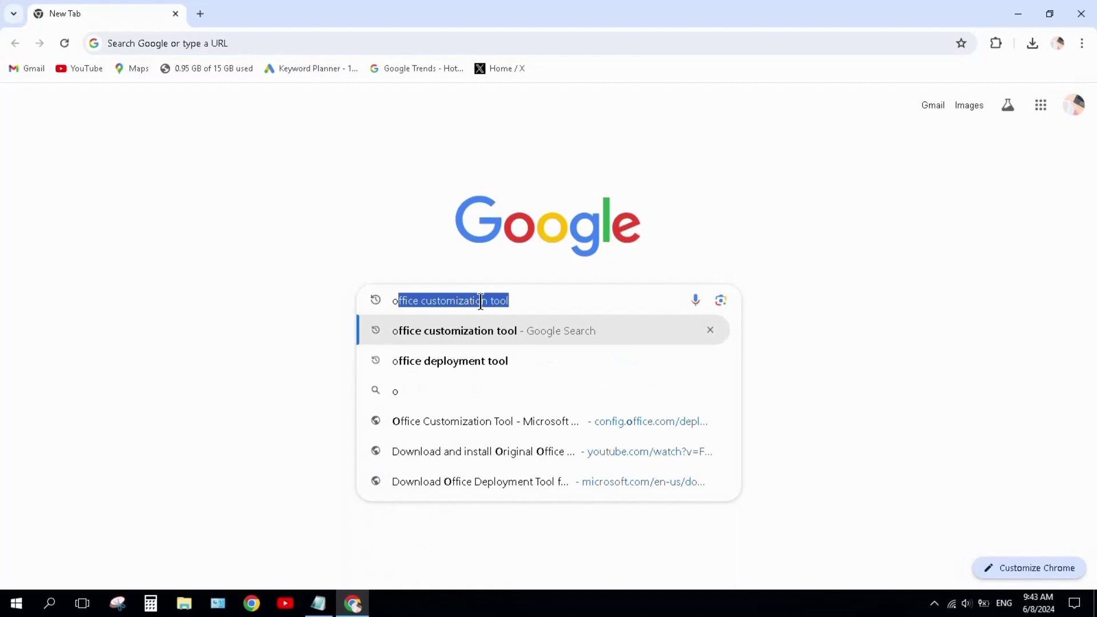
key("Return")
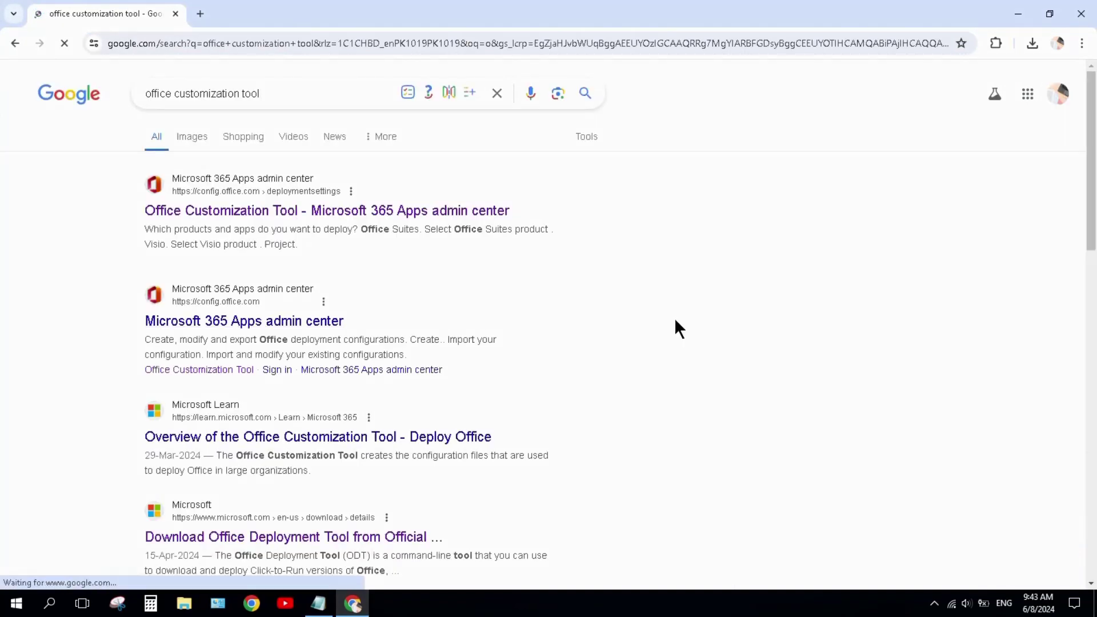
Open the Office Customization Tool page and pick Office LTSC Professional Plus 2021 - Volume License.
left_click(229, 212)
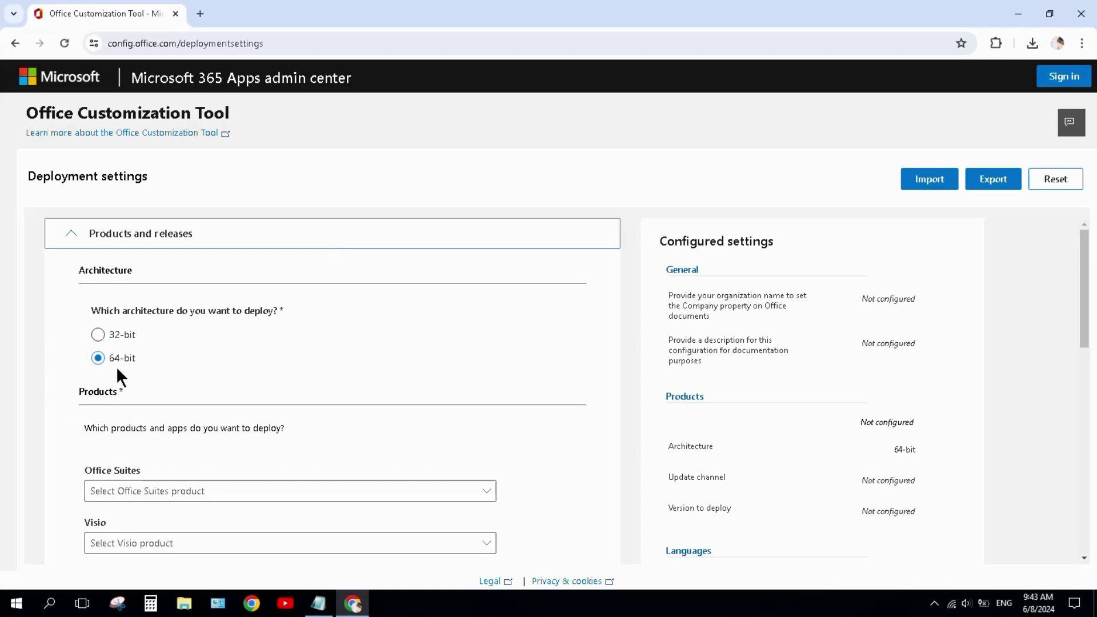
scroll(433, 363, "down", 2)
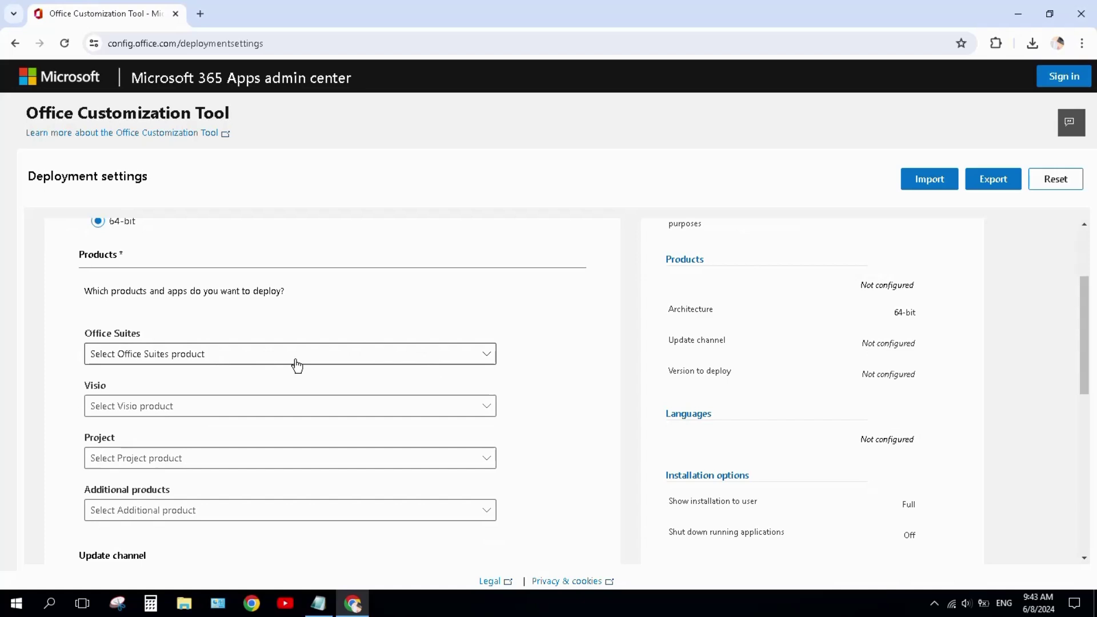
left_click(326, 358)
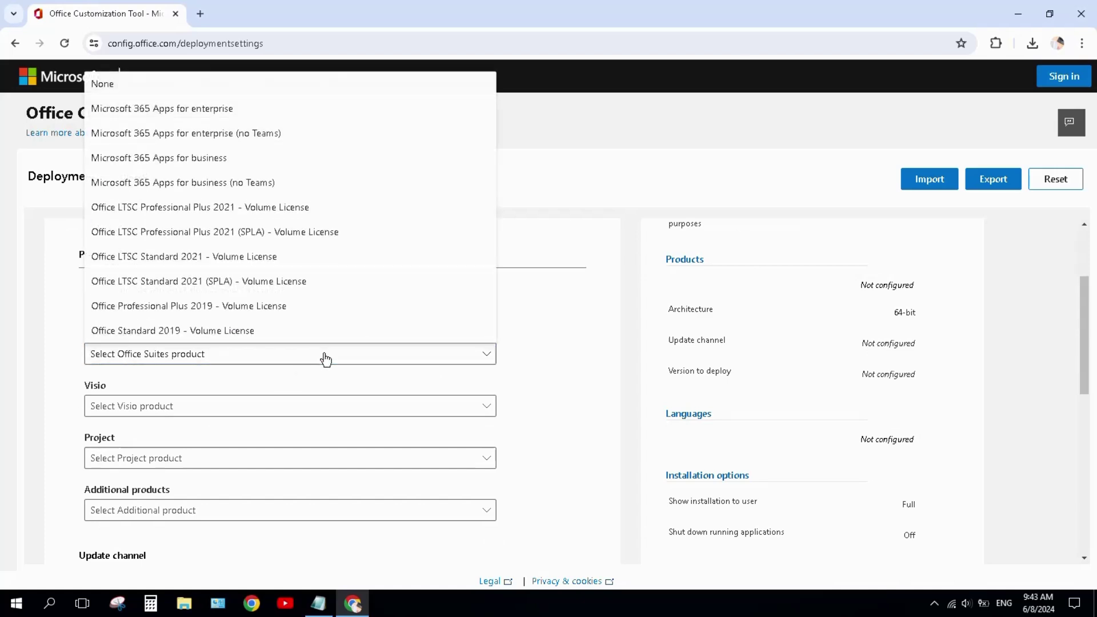
left_click(203, 210)
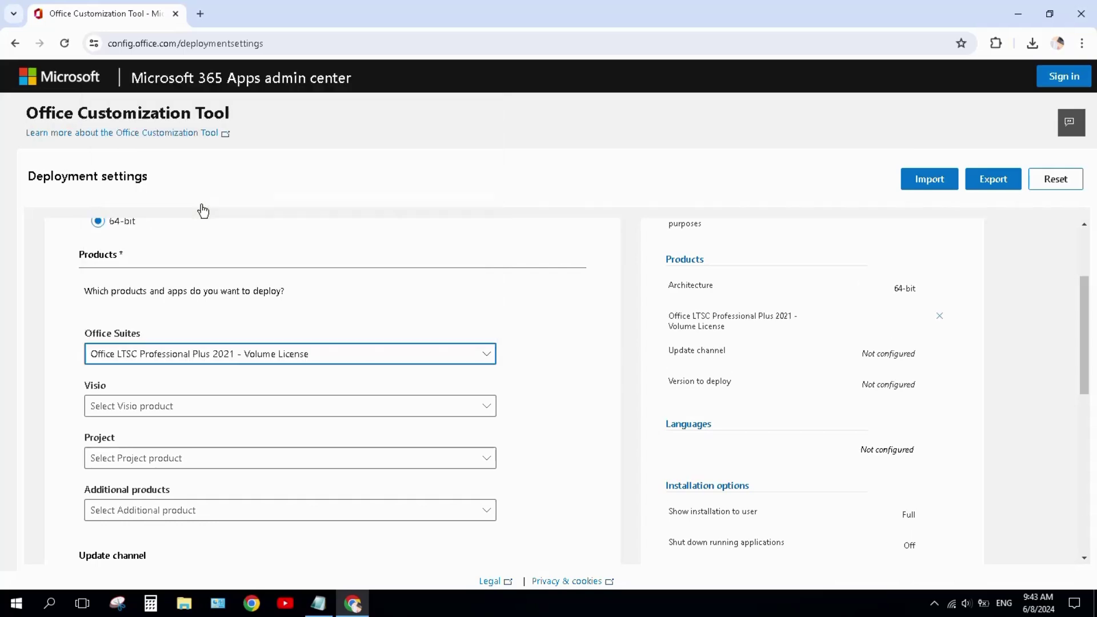
scroll(359, 336, "down", 10)
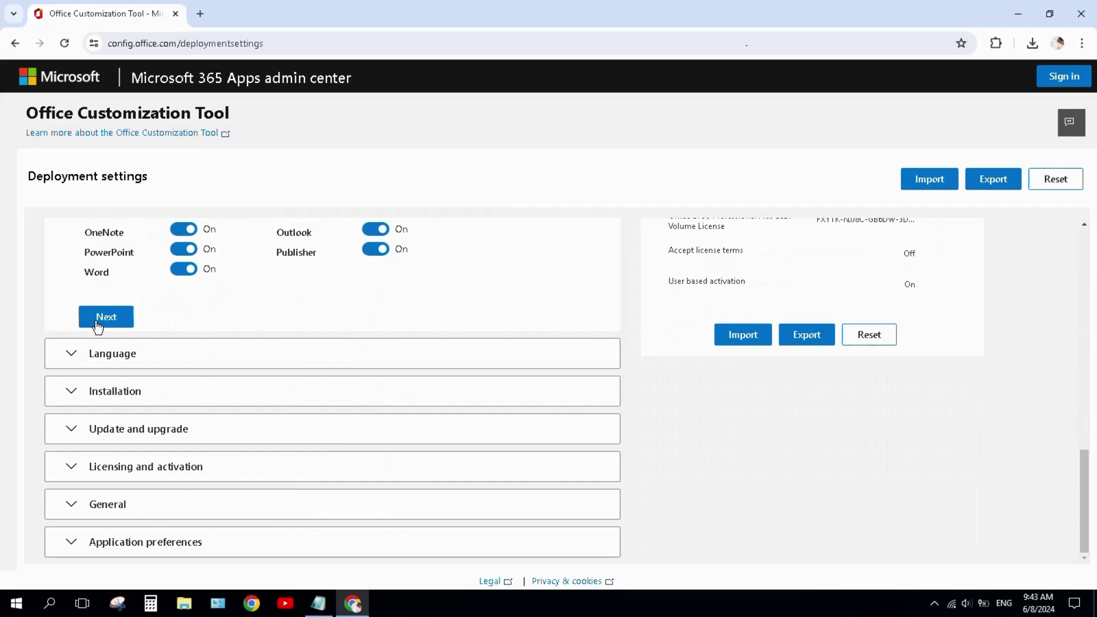
Choose English (United States) as primary language and keep the default installation options.
left_click(97, 321)
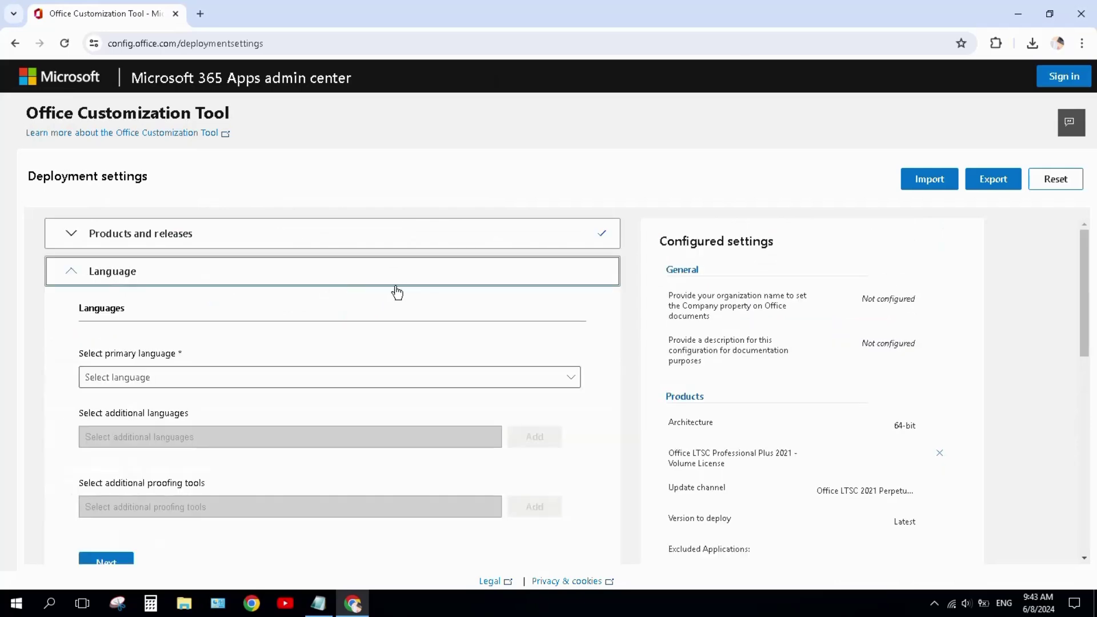
left_click(245, 375)
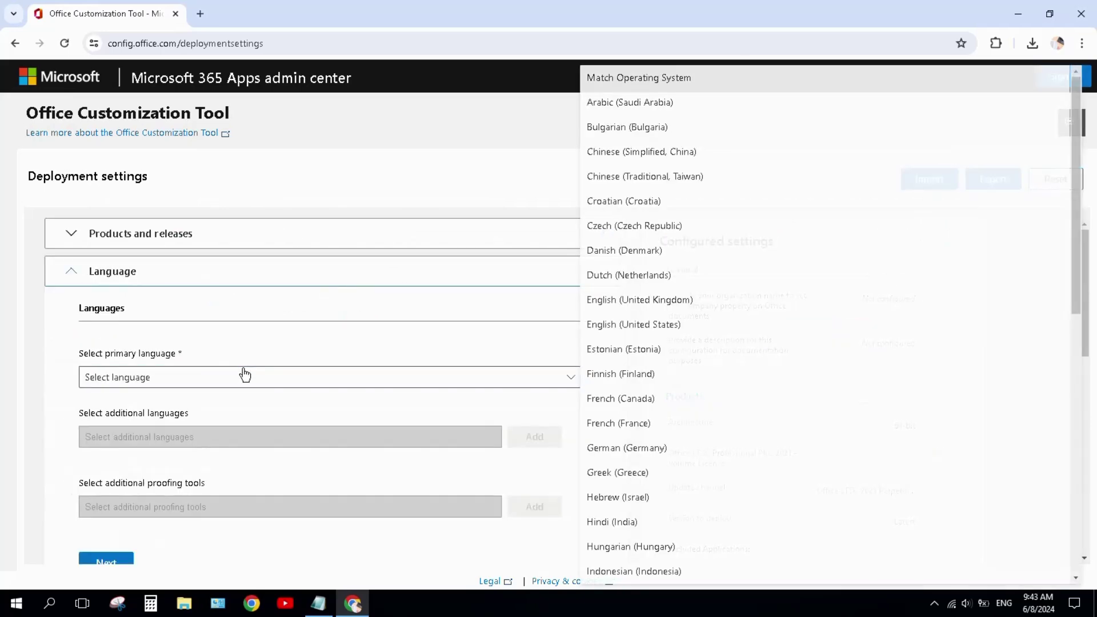
left_click(630, 325)
scroll(429, 366, "down", 2)
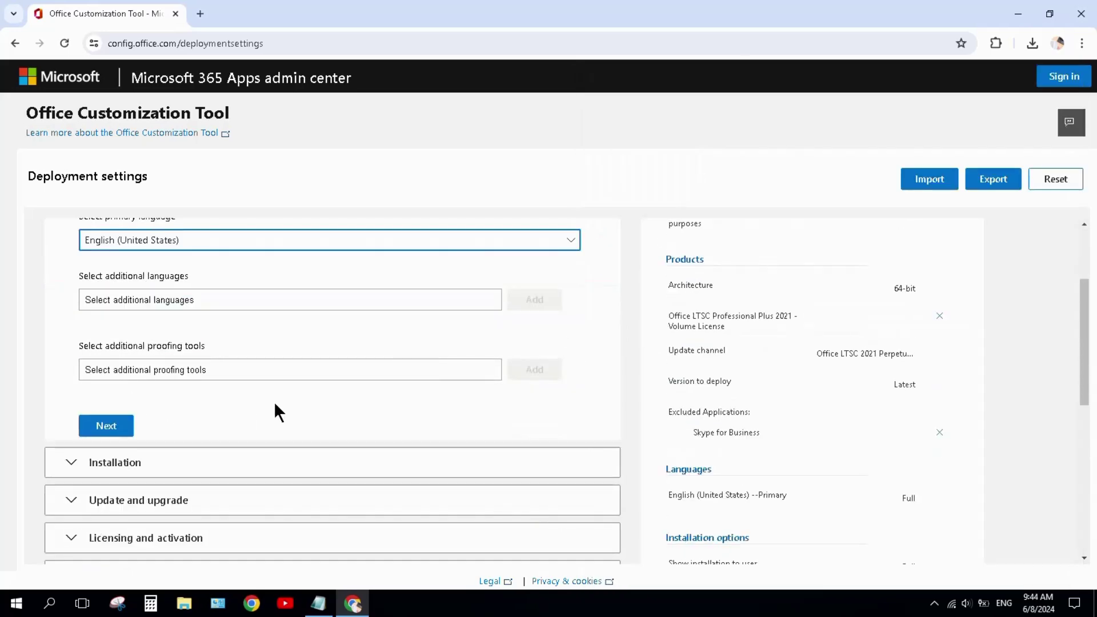
left_click(120, 425)
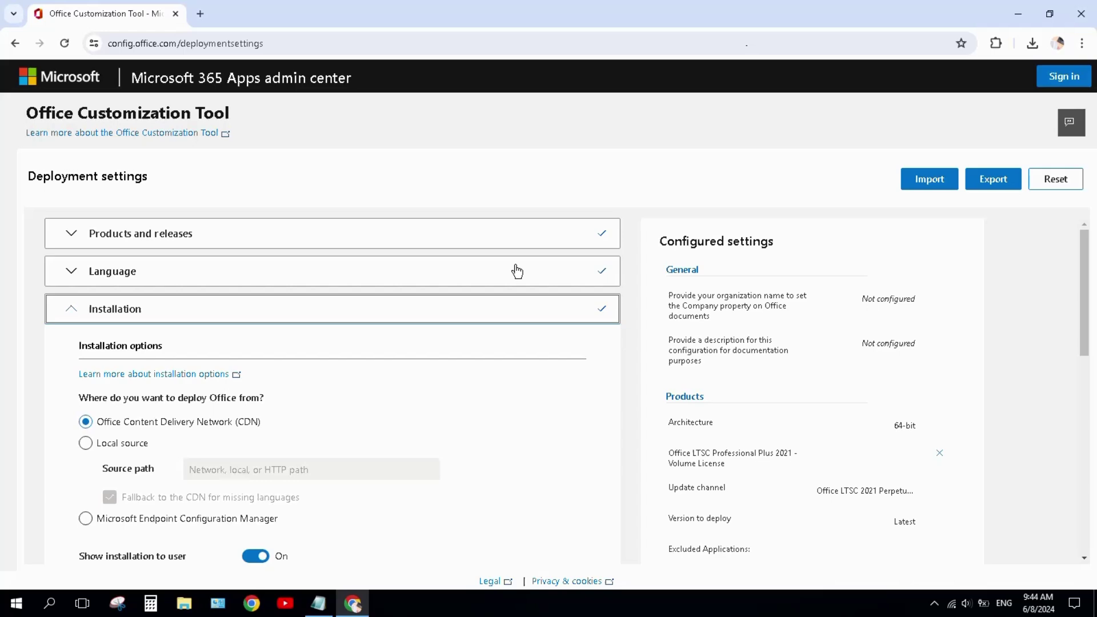
scroll(472, 324, "down", 4)
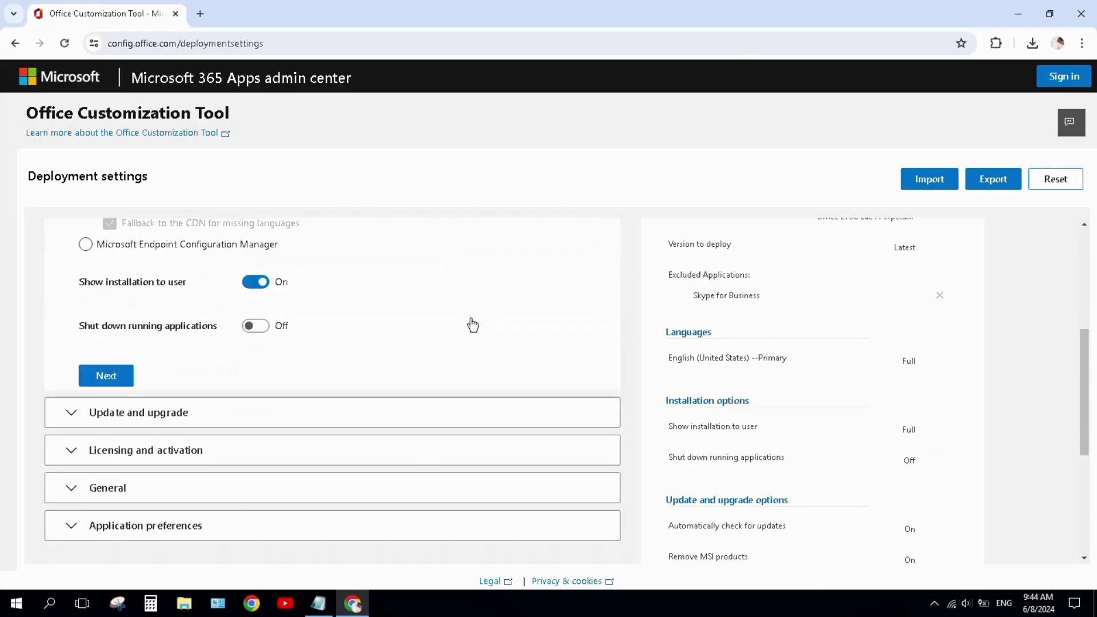
Turn Off uninstalling MSI versions of Office and accept the update and licensing settings.
left_click(114, 375)
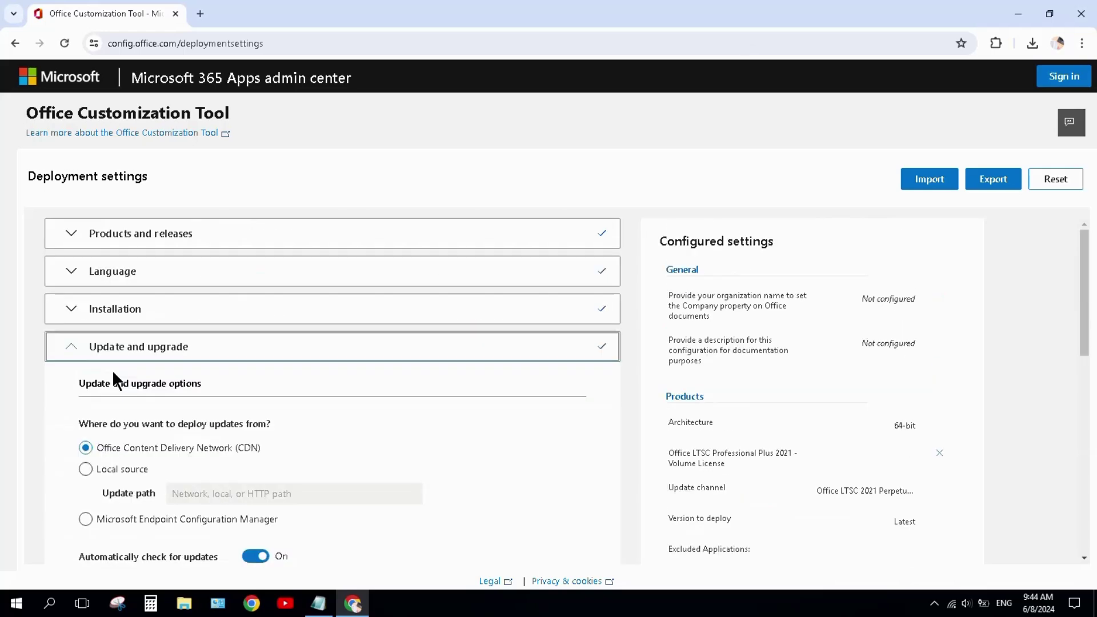
scroll(475, 326, "down", 3)
scroll(477, 326, "down", 2)
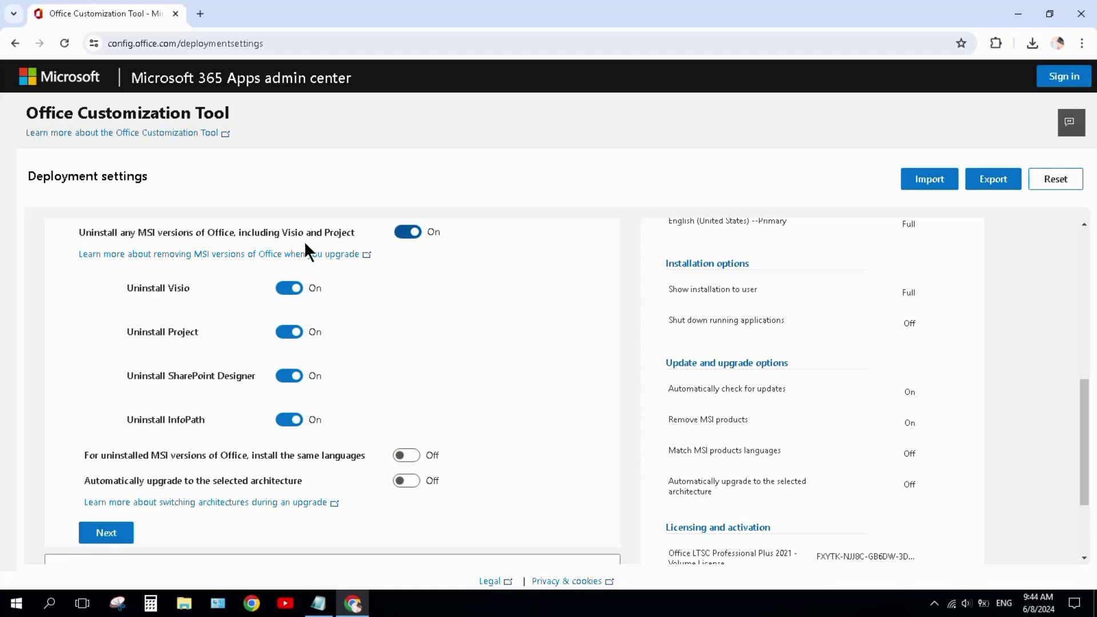
left_click(406, 232)
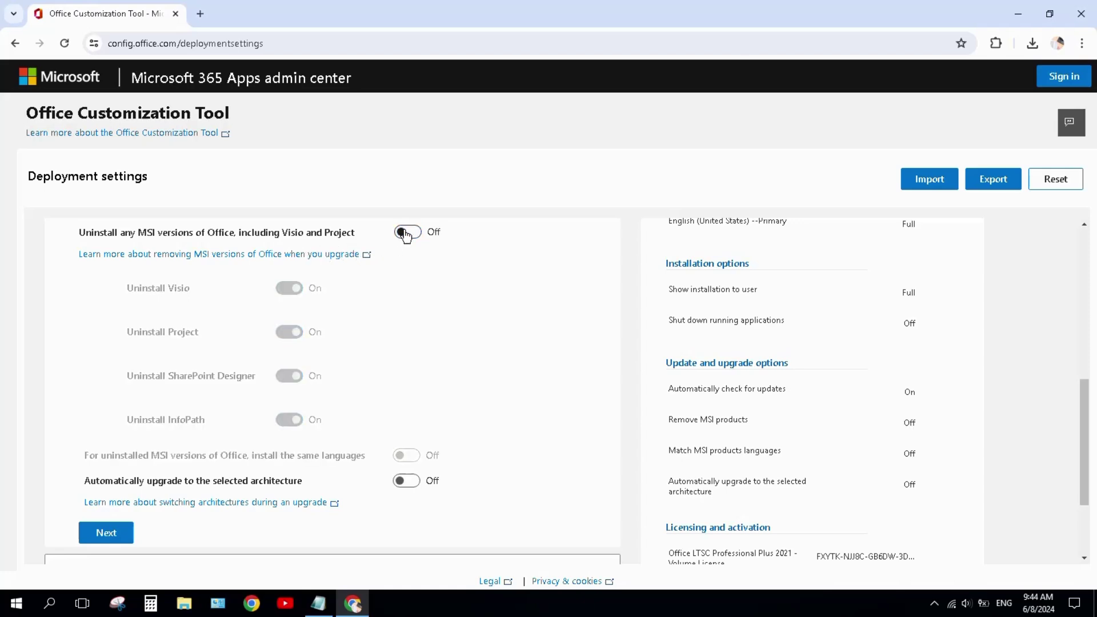
scroll(400, 297, "down", 2)
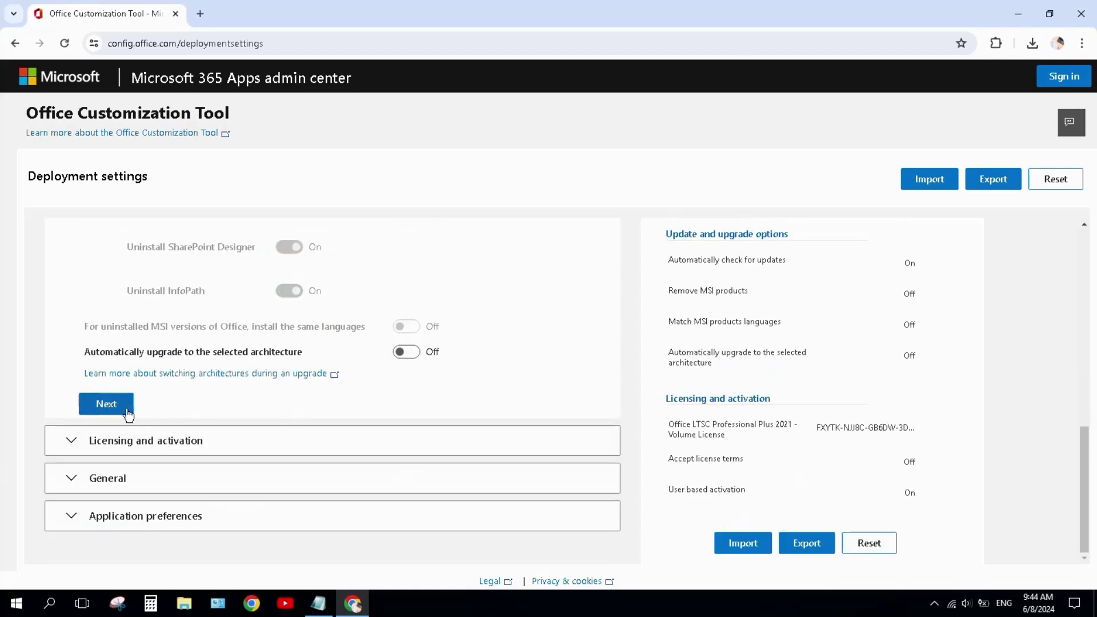
left_click(106, 404)
scroll(495, 327, "down", 1)
scroll(496, 337, "down", 5)
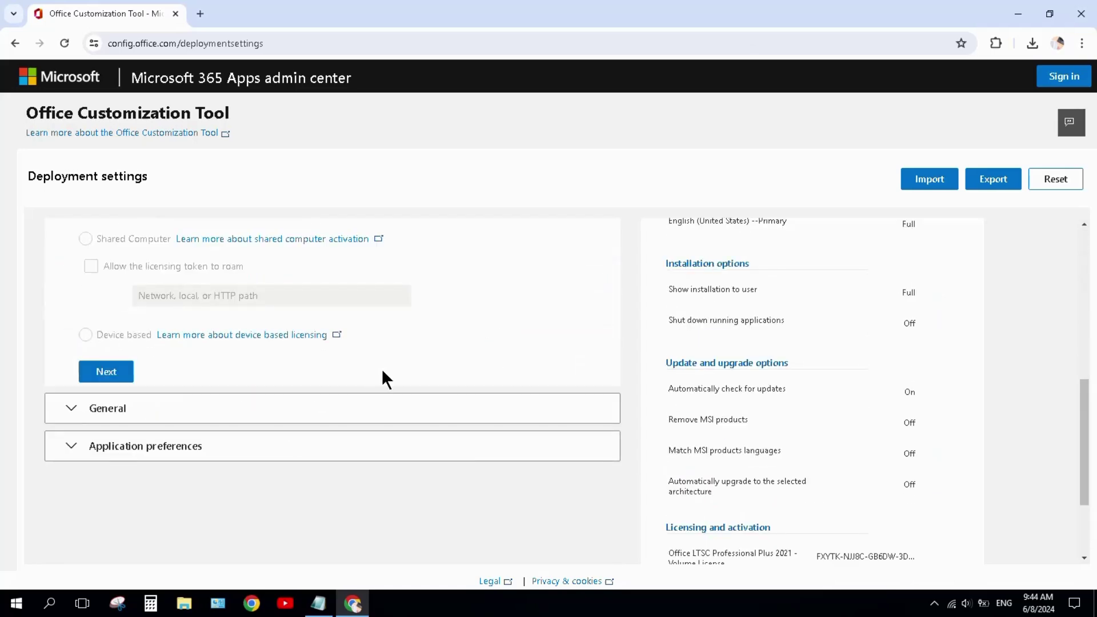
Leave General and Application preferences unchanged, finish them, and begin exporting the configuration.
left_click(106, 372)
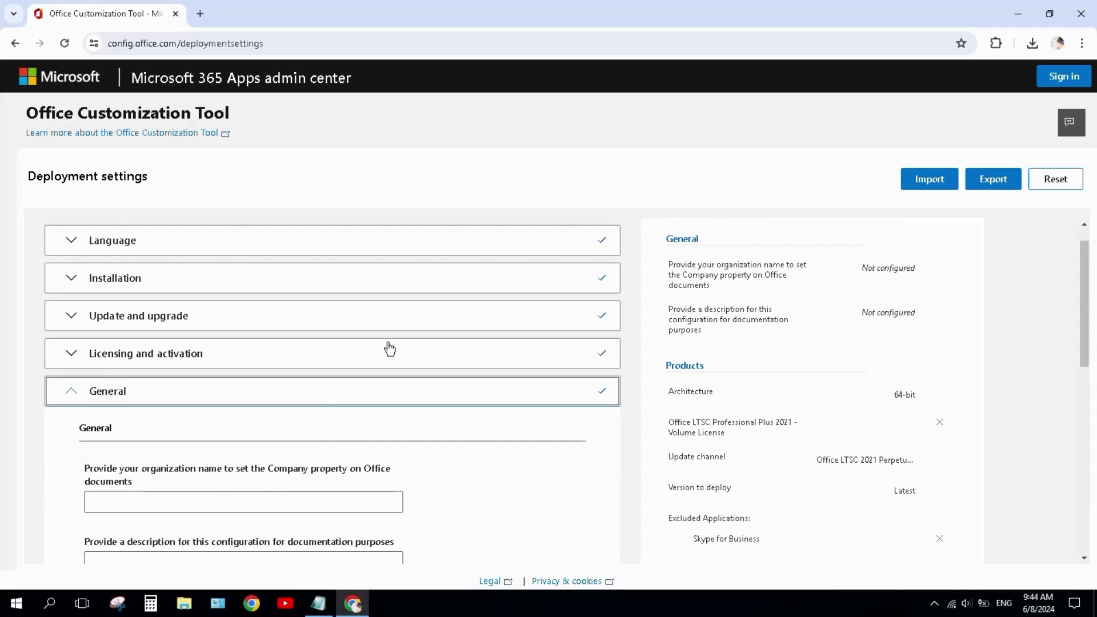
scroll(522, 325, "down", 4)
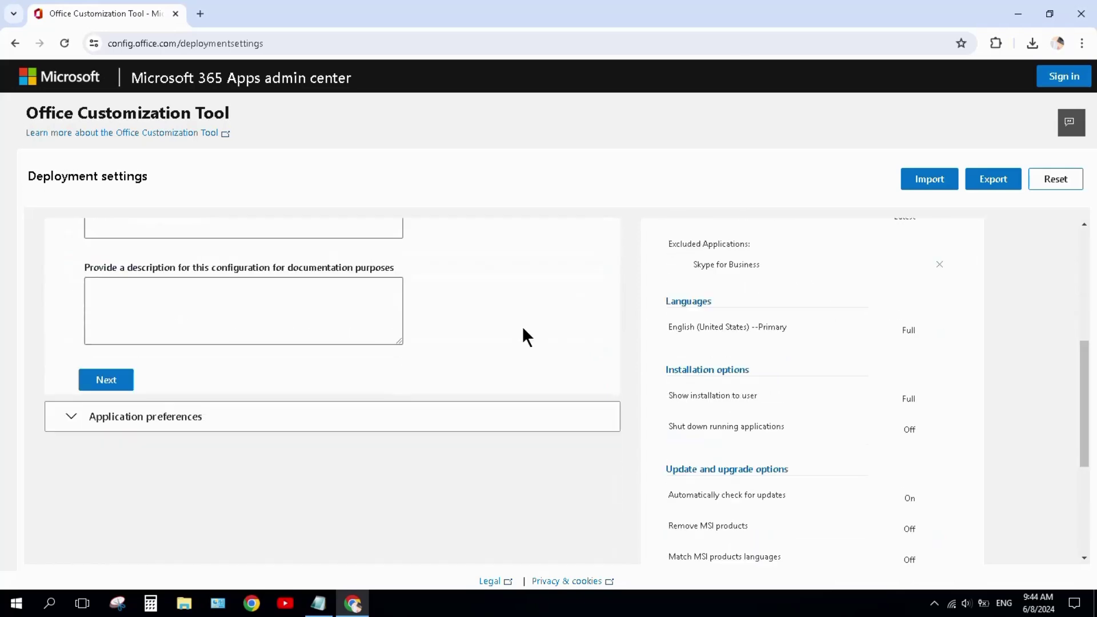
left_click(119, 379)
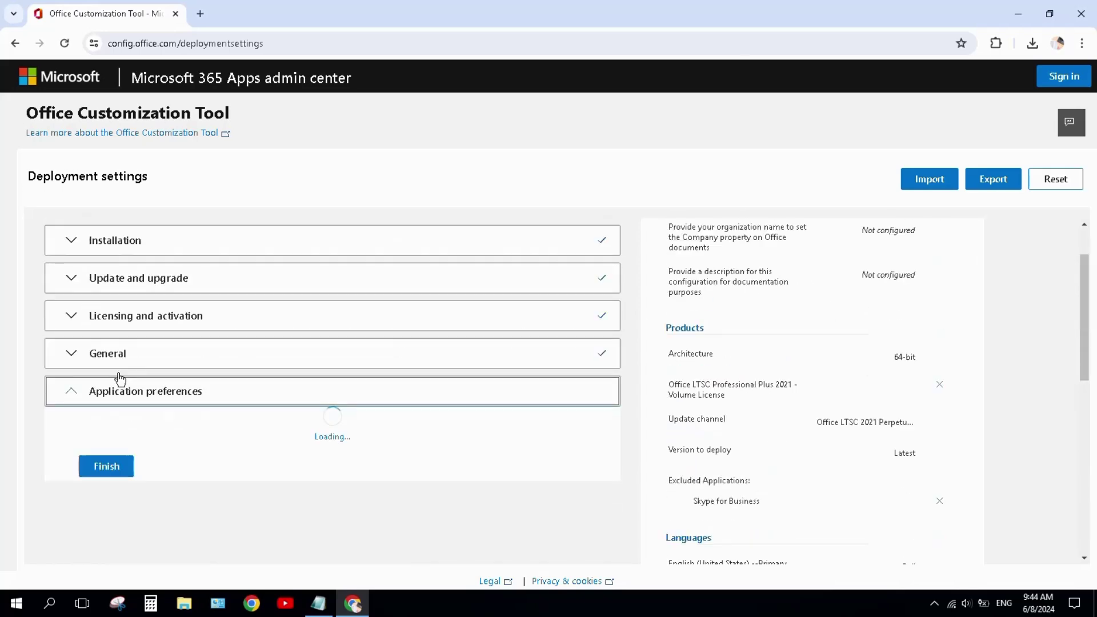
scroll(521, 284, "down", 5)
scroll(771, 272, "down", 2)
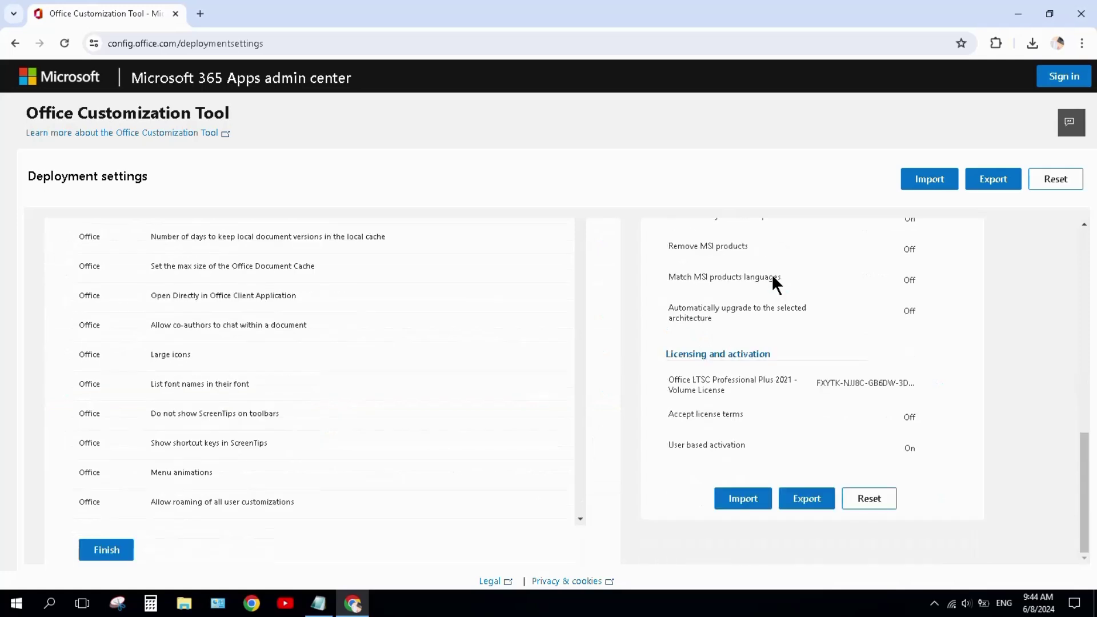
left_click(106, 550)
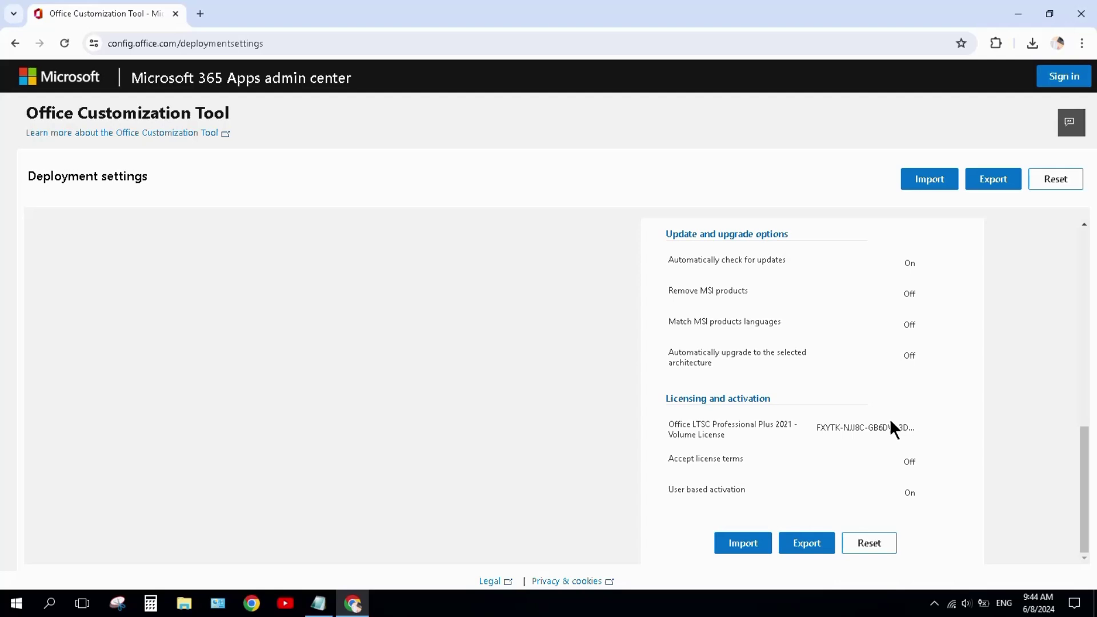
left_click(808, 542)
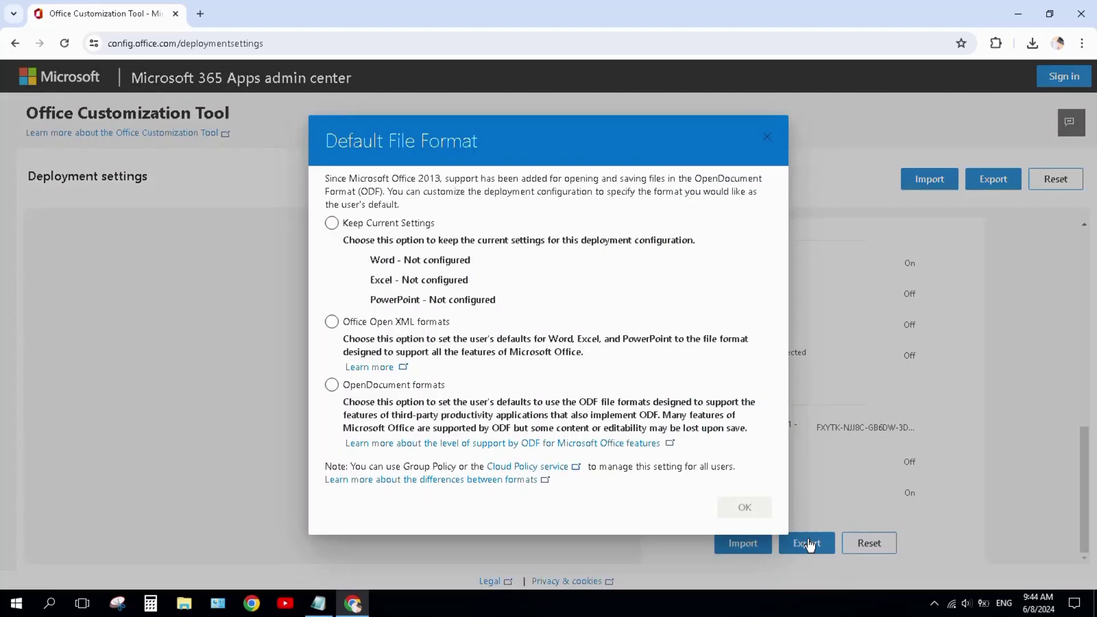
Export with Office Open XML default format as Configuration.xml and show it in Downloads.
left_click(331, 322)
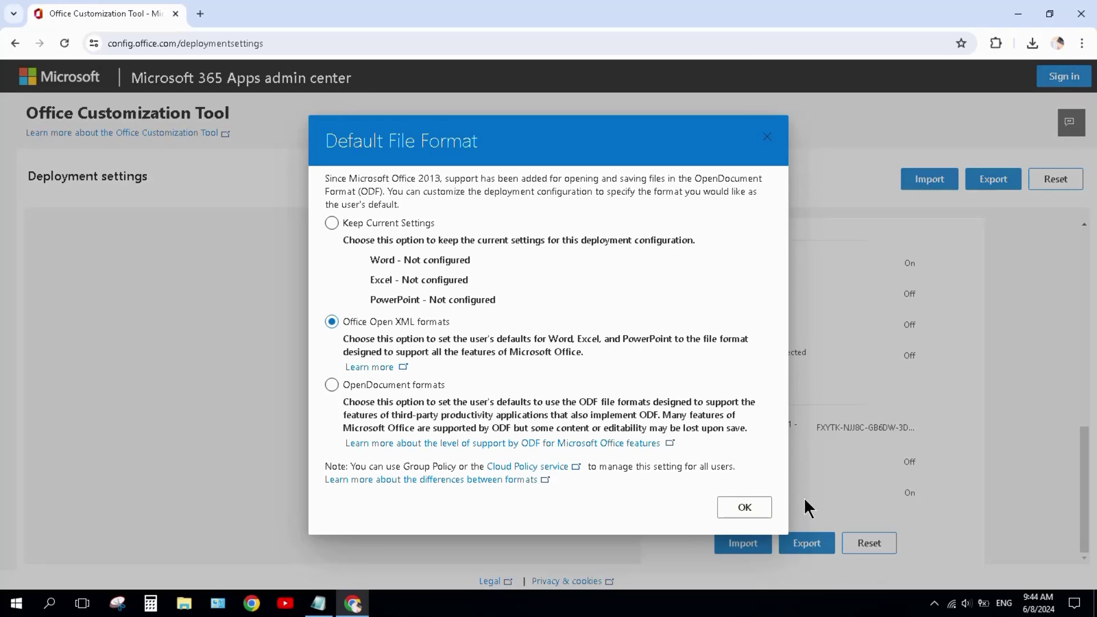
left_click(744, 507)
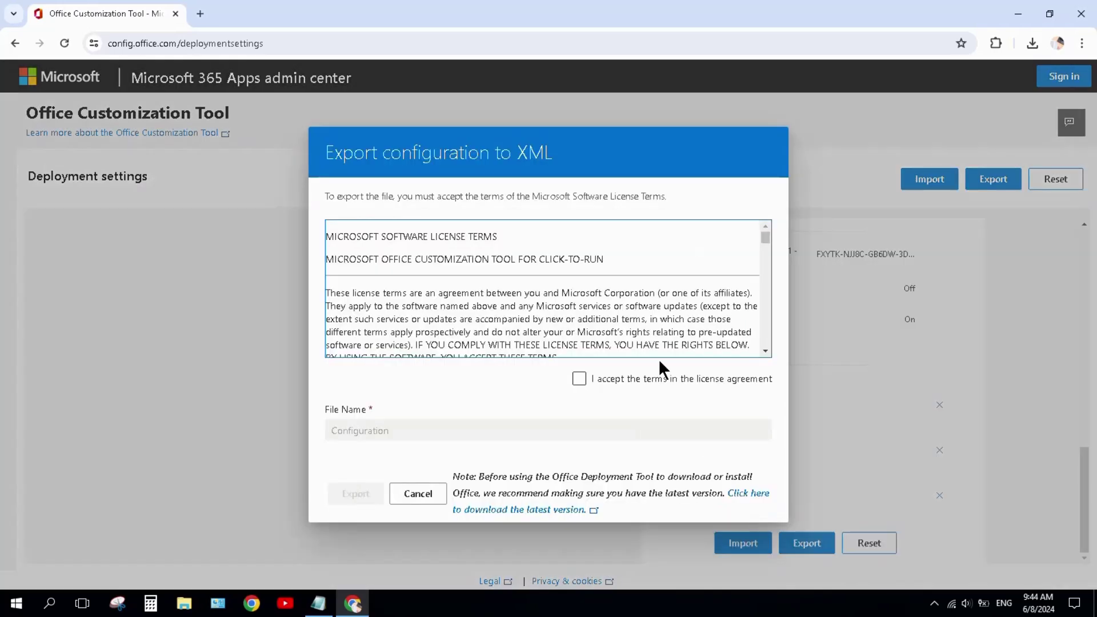
left_click(579, 379)
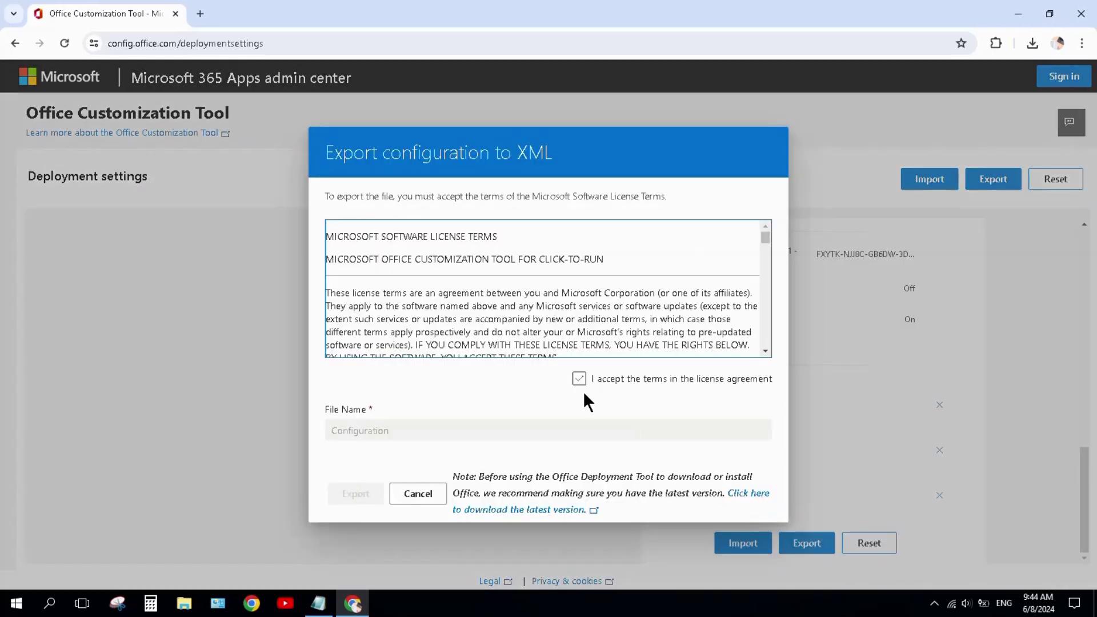
left_click(579, 379)
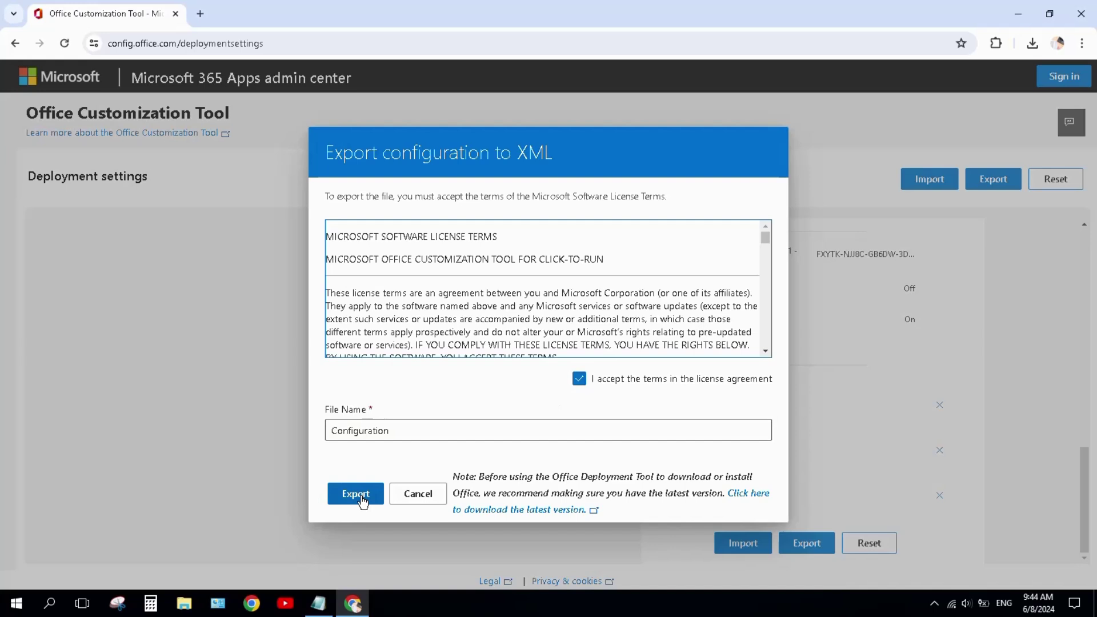
left_click(356, 494)
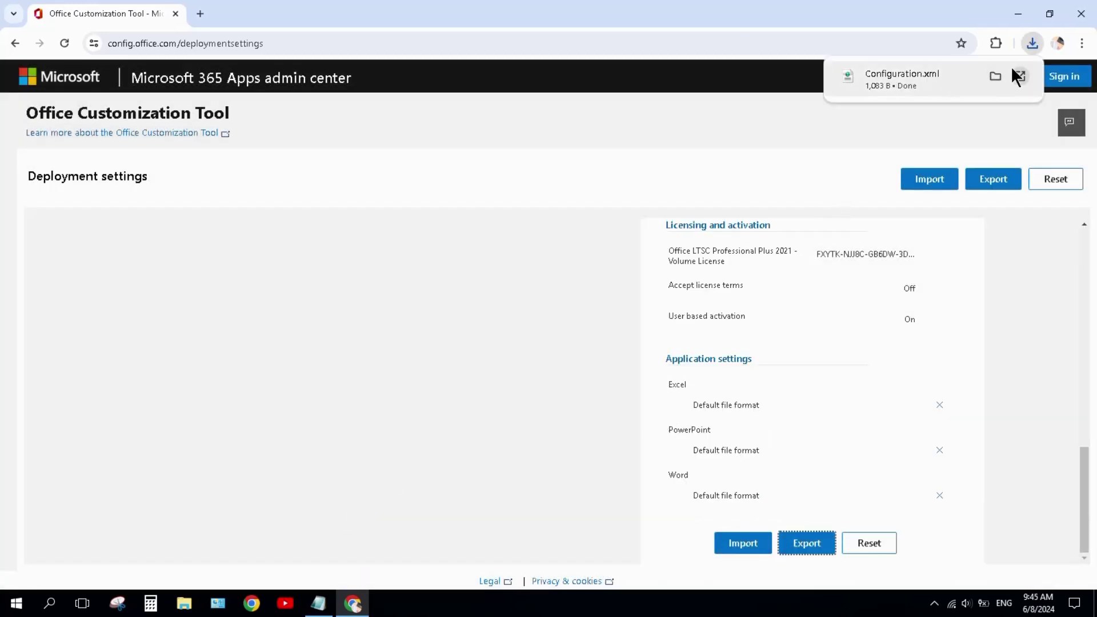
left_click(994, 75)
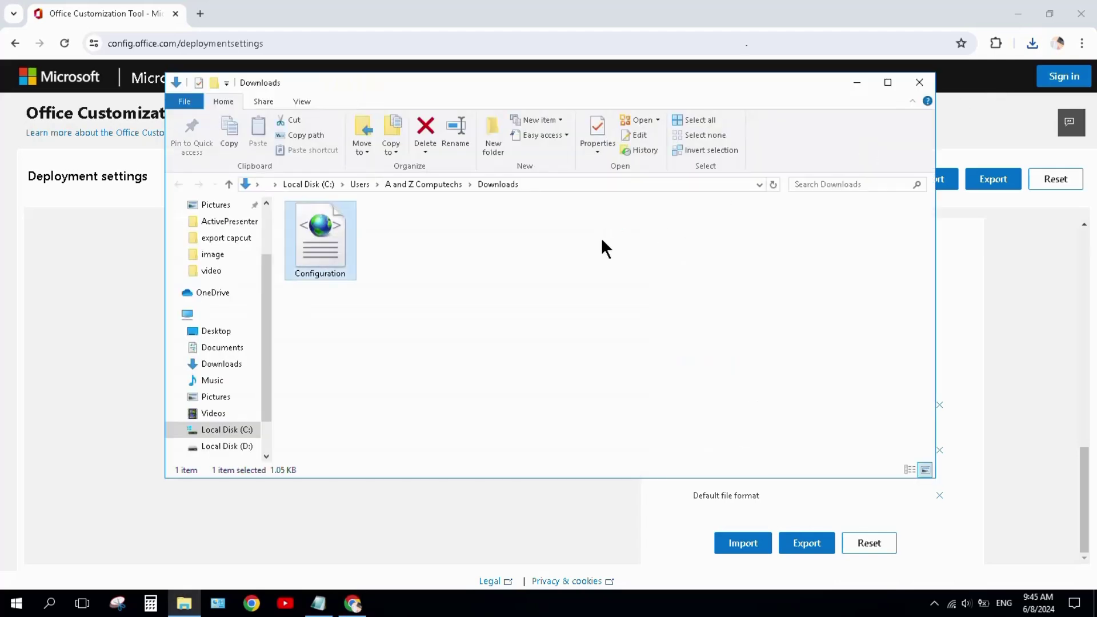
left_click(217, 23)
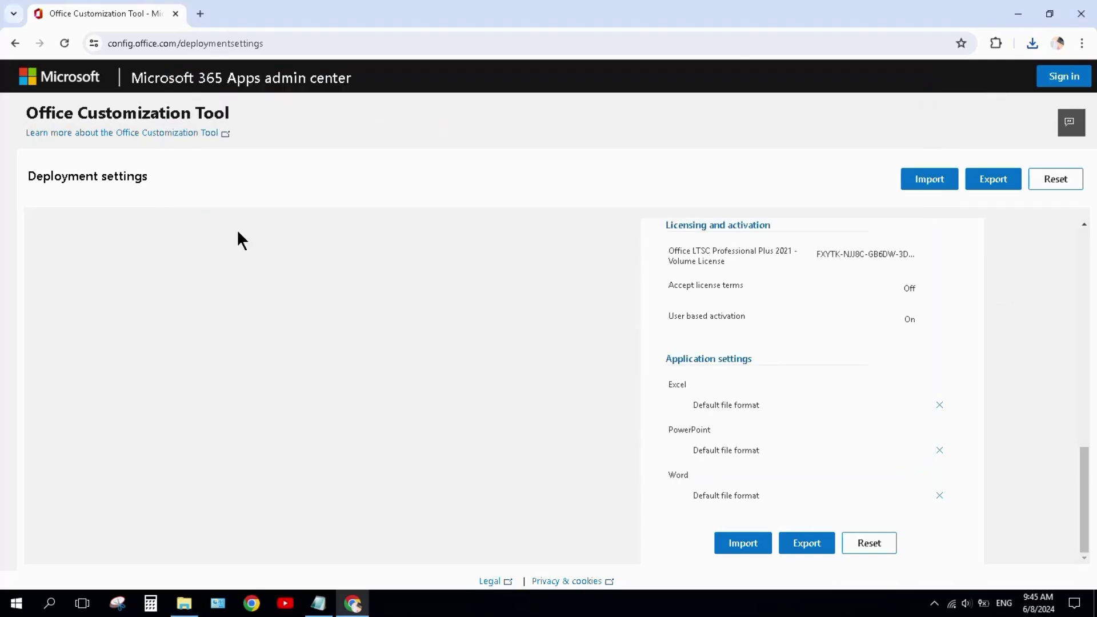
In a new tab, search Google for 'office deployment tool'.
left_click(201, 13)
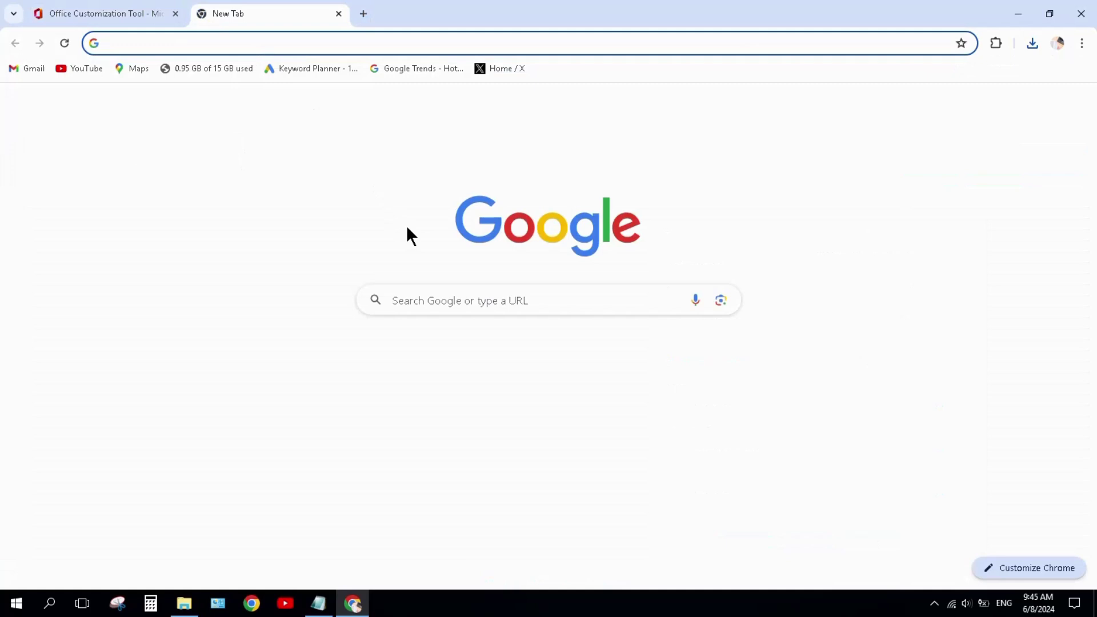
left_click(451, 299)
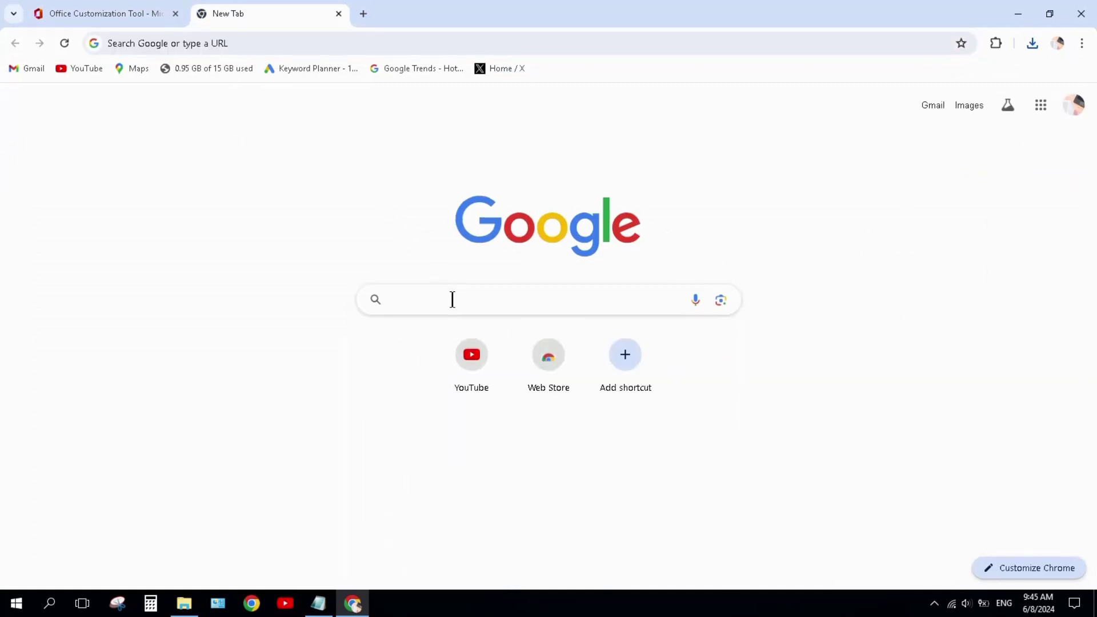
type("offi")
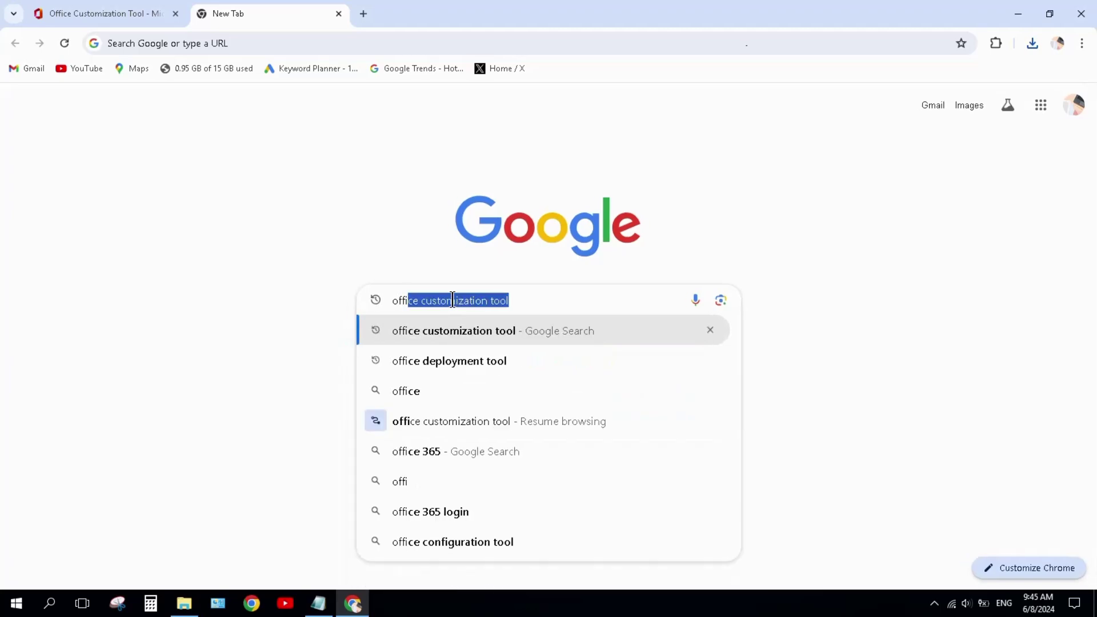
type("ce de")
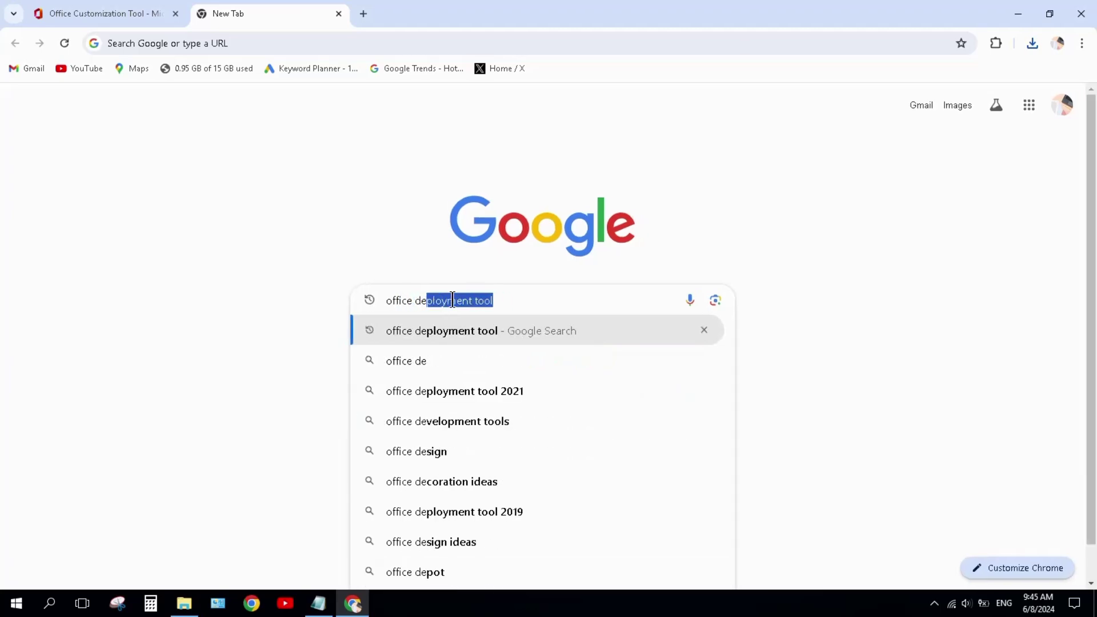
key("Return")
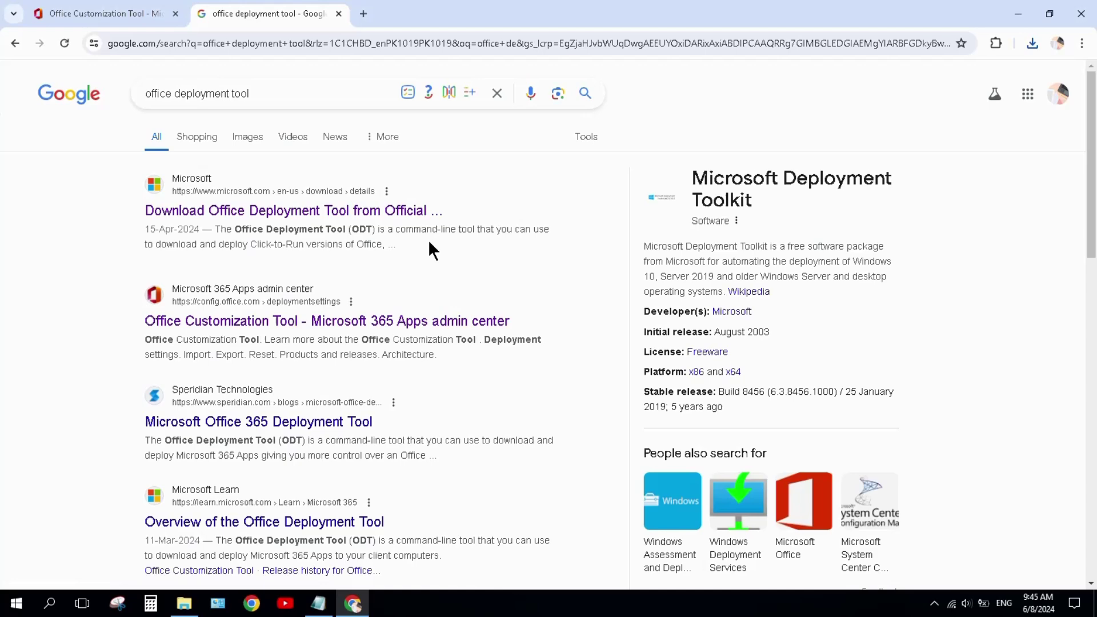
Download the Office Deployment Tool from Microsoft and show the installer in Downloads.
left_click(261, 209)
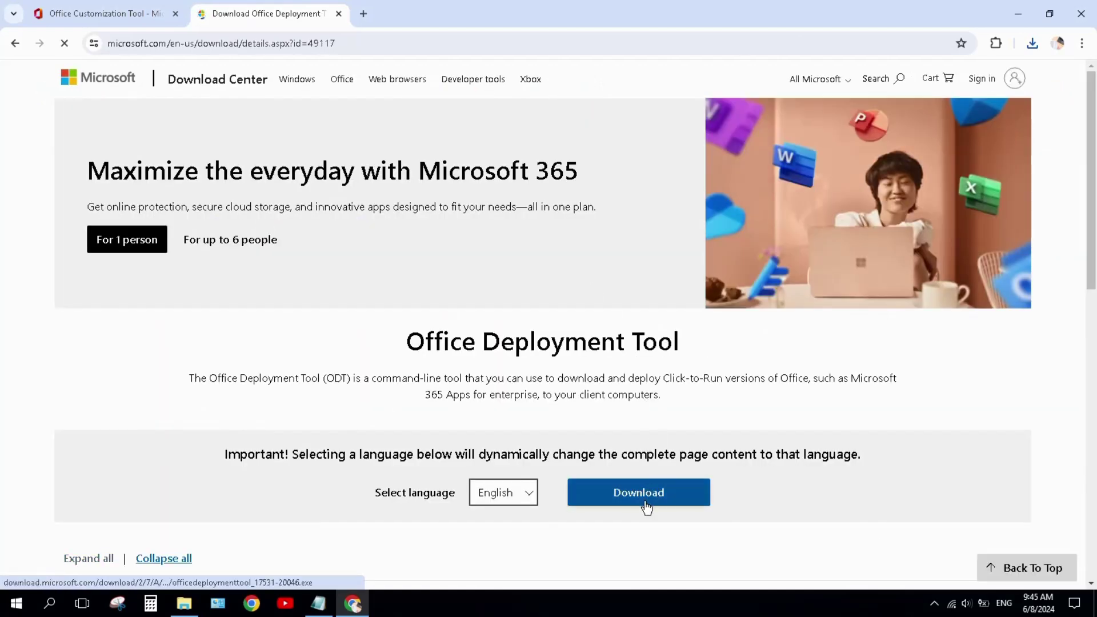
left_click(645, 501)
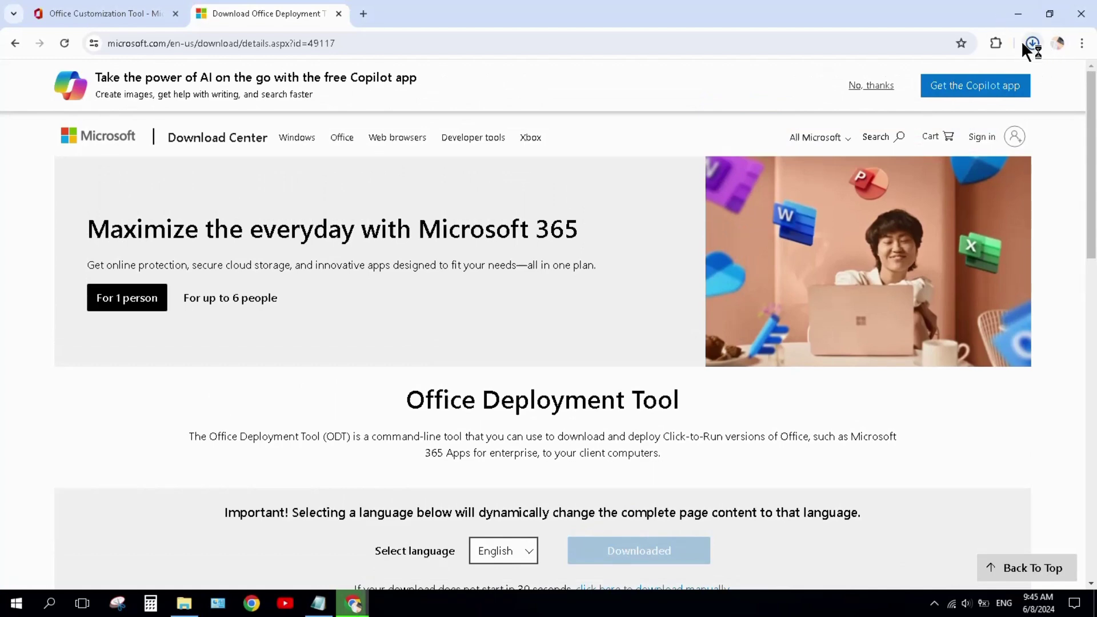
left_click(1031, 43)
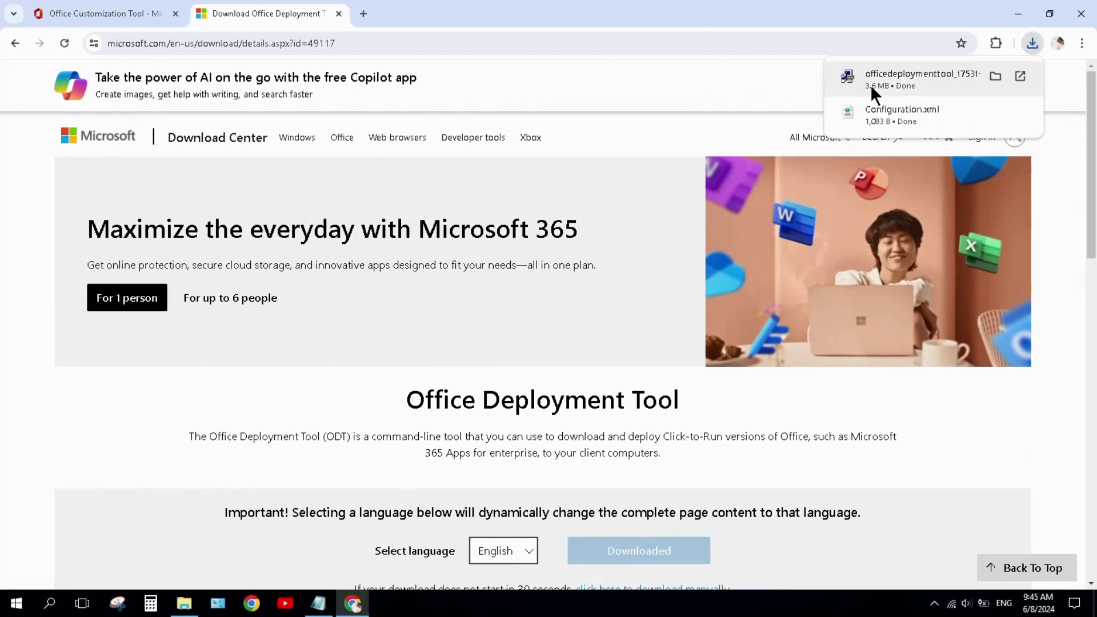
left_click(994, 76)
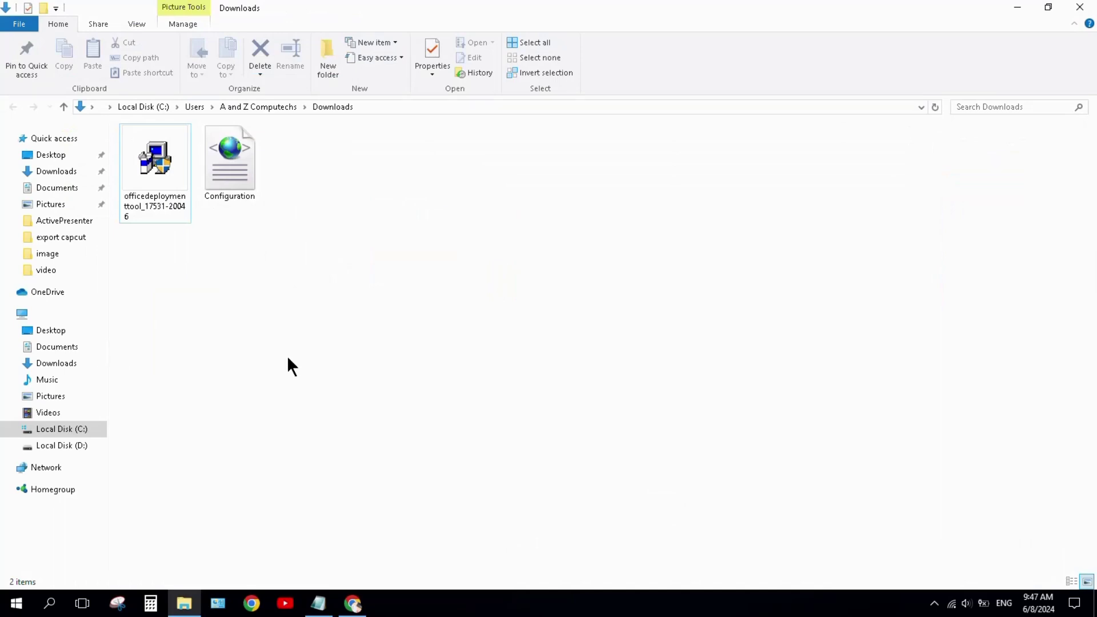
Create a new folder in Downloads and type the name 'office 2021'.
right_click(240, 292)
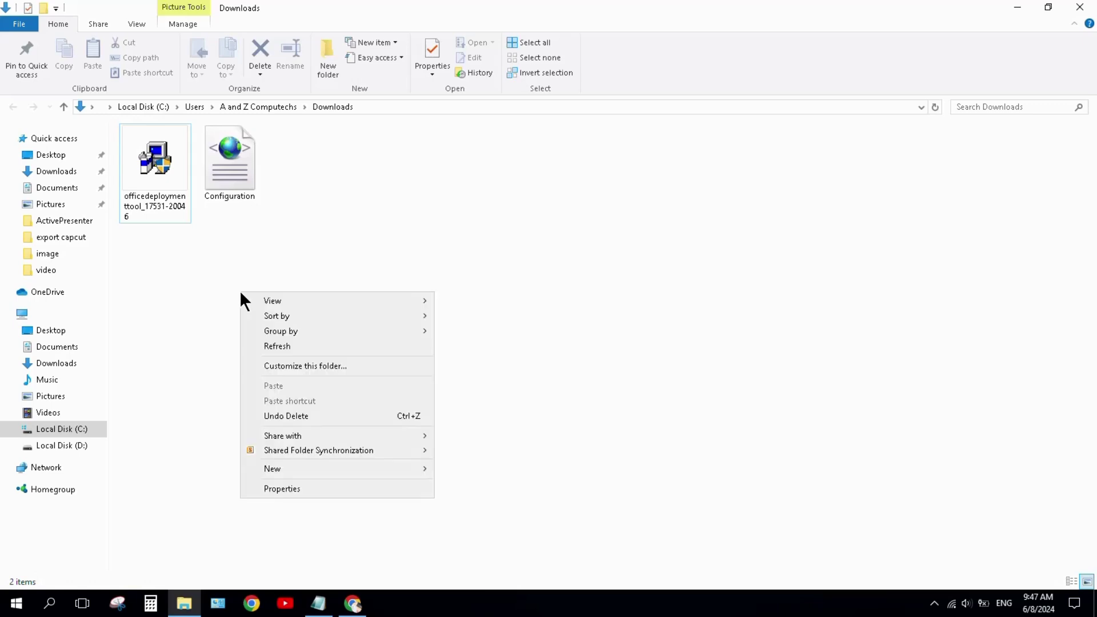
mouse_move(340, 471)
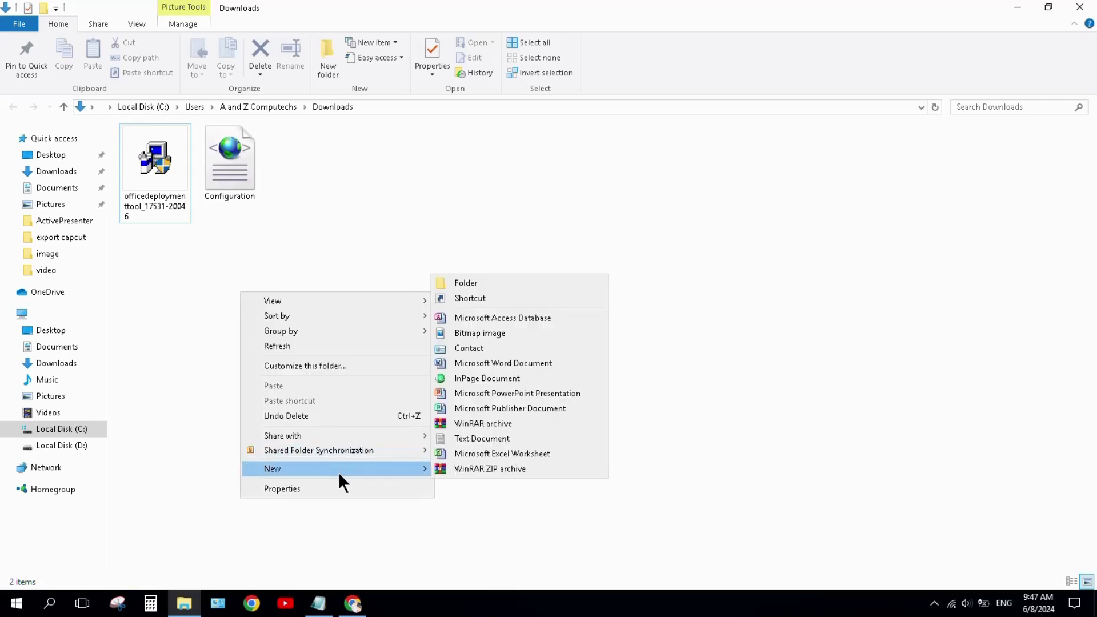
left_click(496, 289)
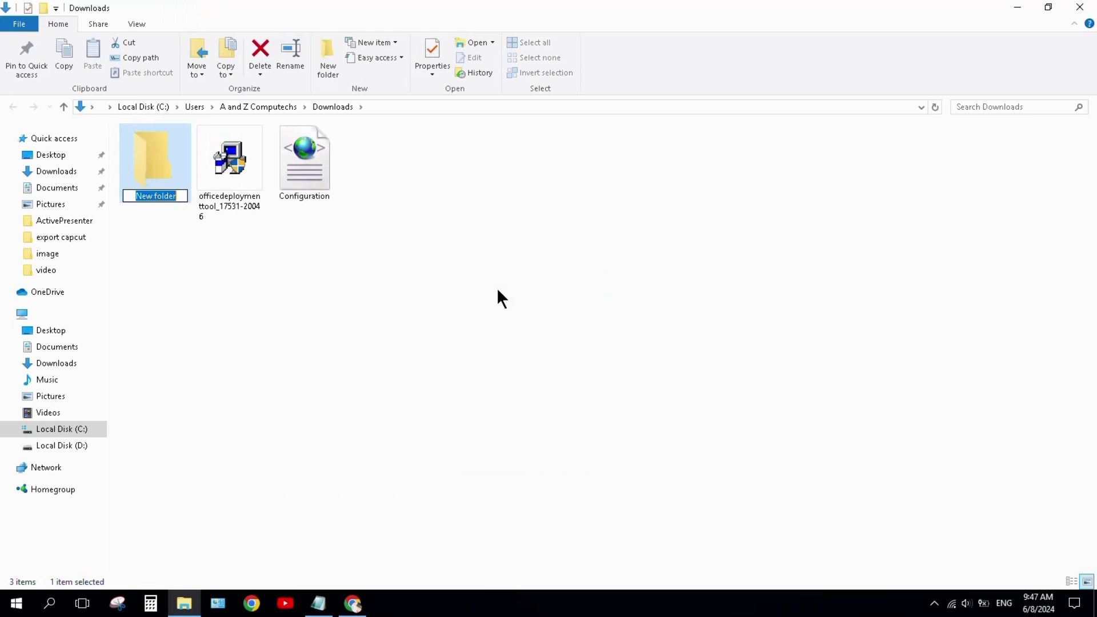
type("offi")
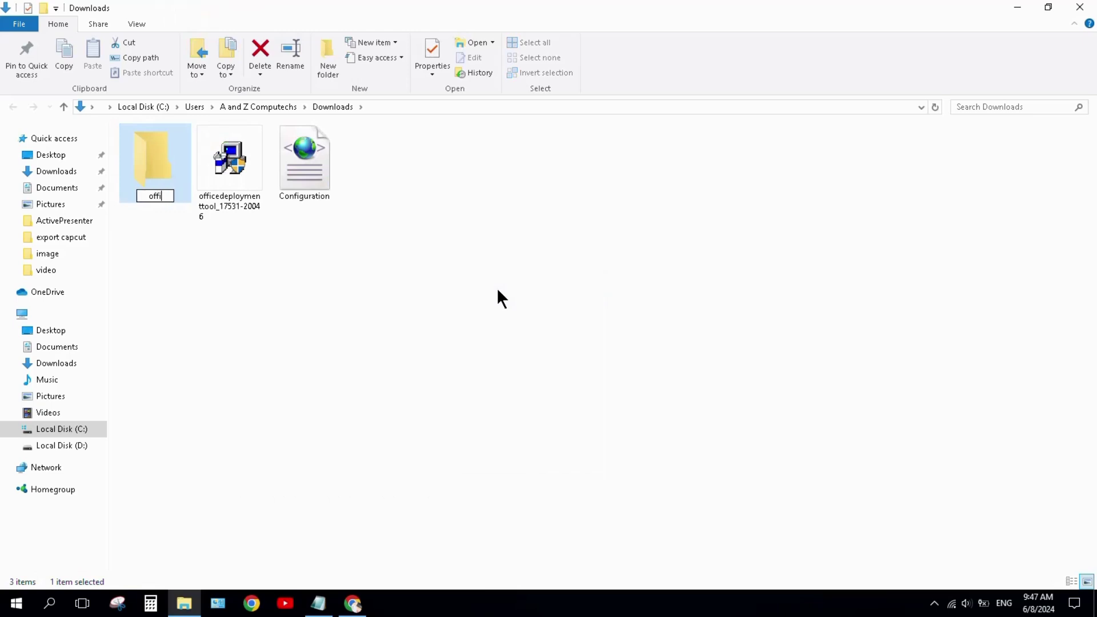
type("ce 2021")
Confirm the folder name 'office 2021' and move the deployment tool file into it.
key("Return")
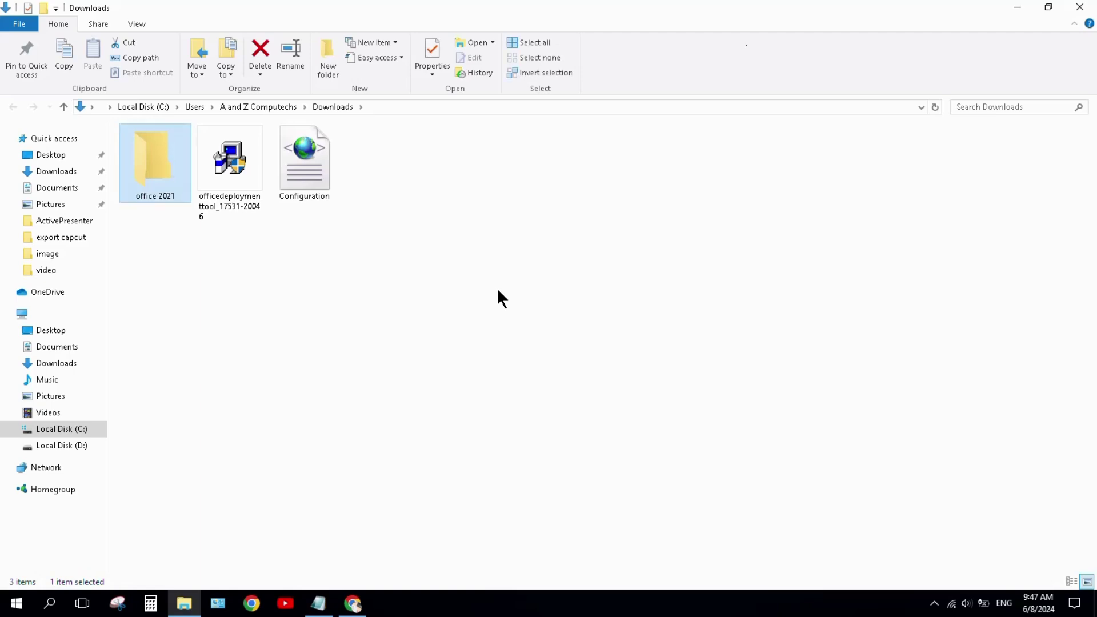
left_click(368, 351)
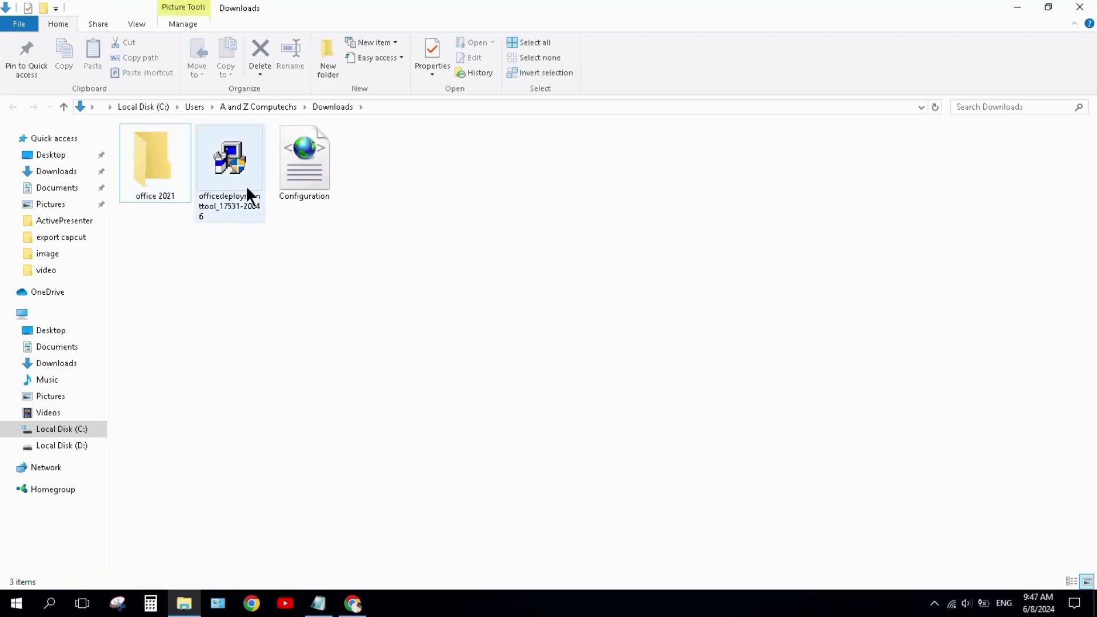
double_click(245, 184)
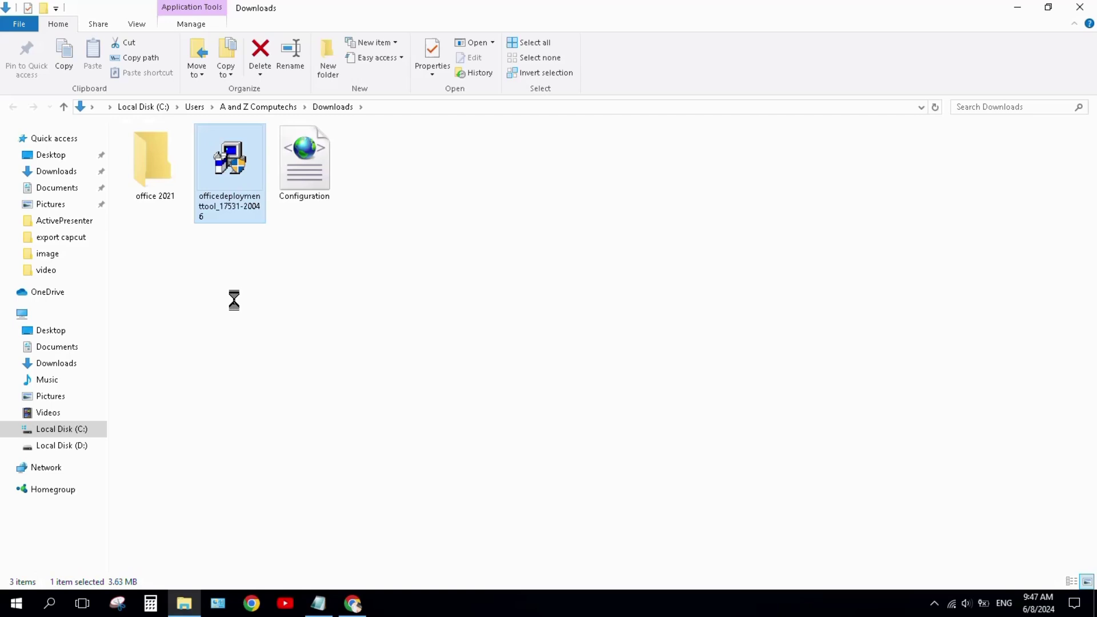
key("shift+F10")
left_click(292, 478)
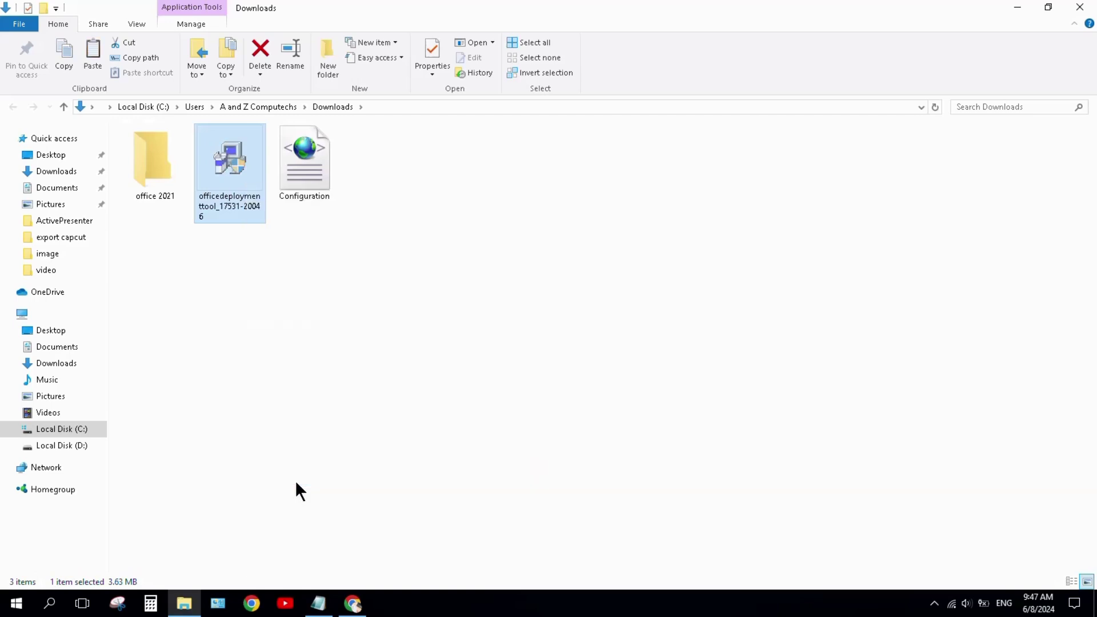
left_click(148, 157)
double_click(146, 149)
right_click(273, 238)
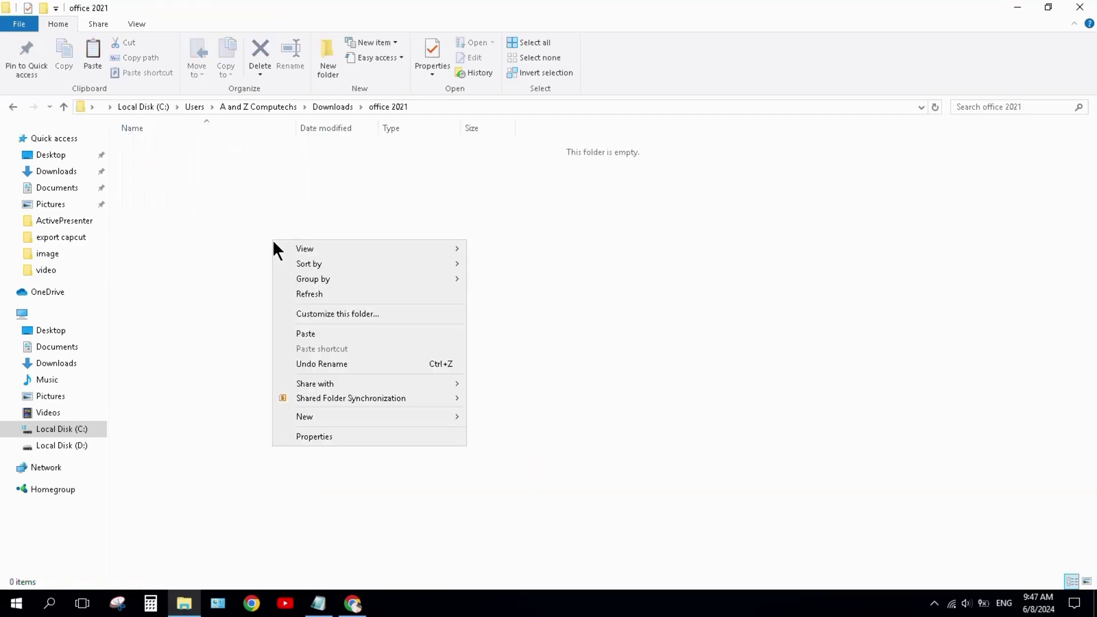
left_click(341, 333)
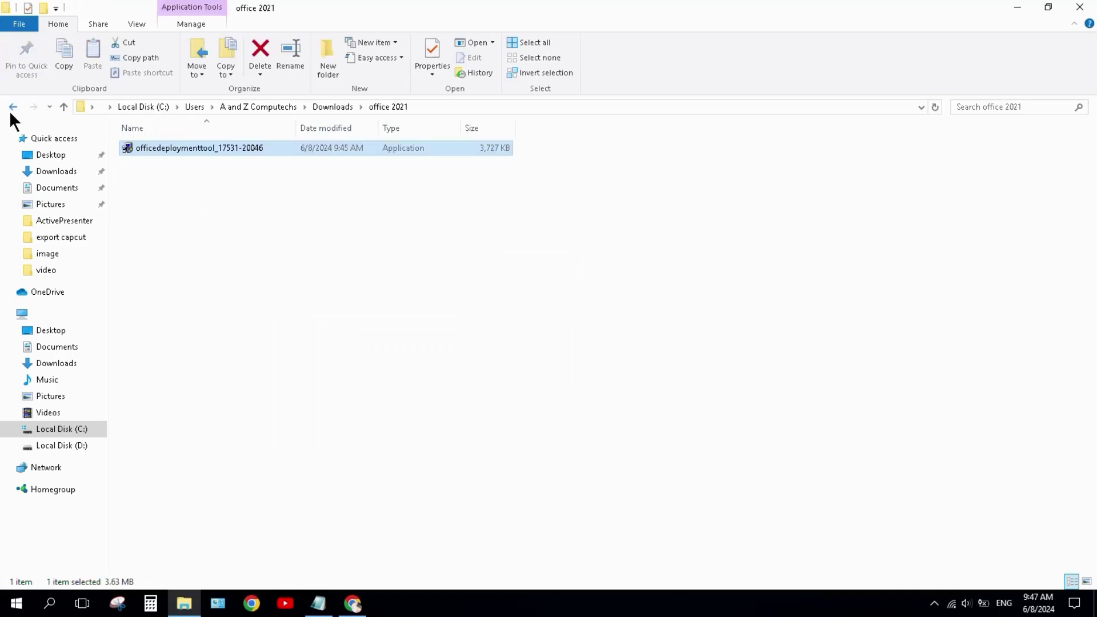
Move the Configuration file from Downloads into the office 2021 folder.
left_click(12, 107)
left_click(236, 163)
right_click(236, 163)
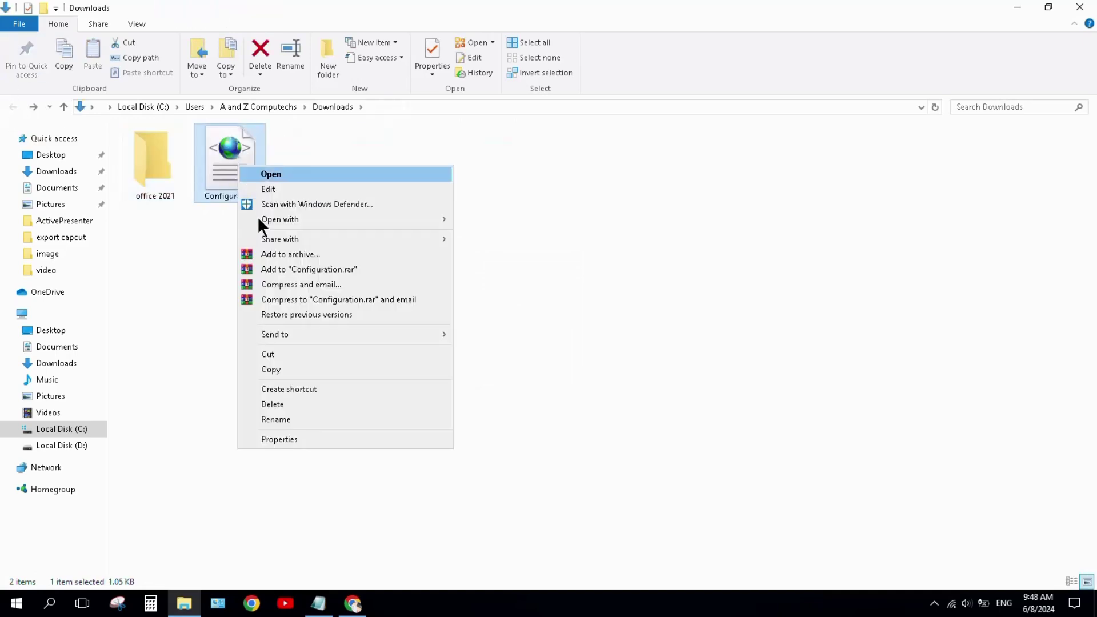
left_click(297, 353)
double_click(153, 158)
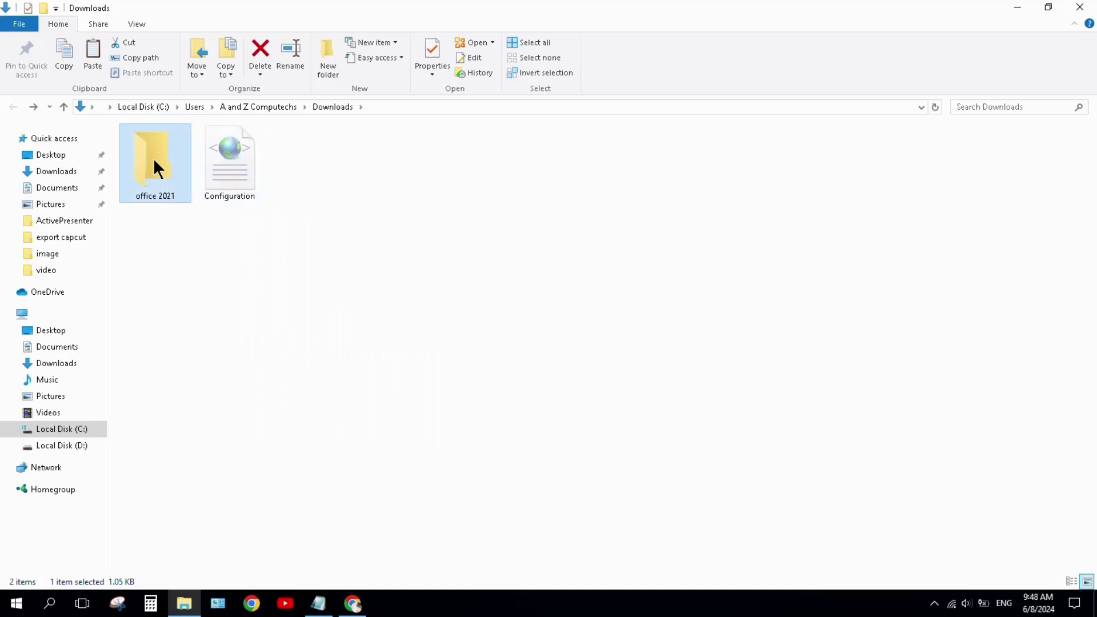
right_click(282, 272)
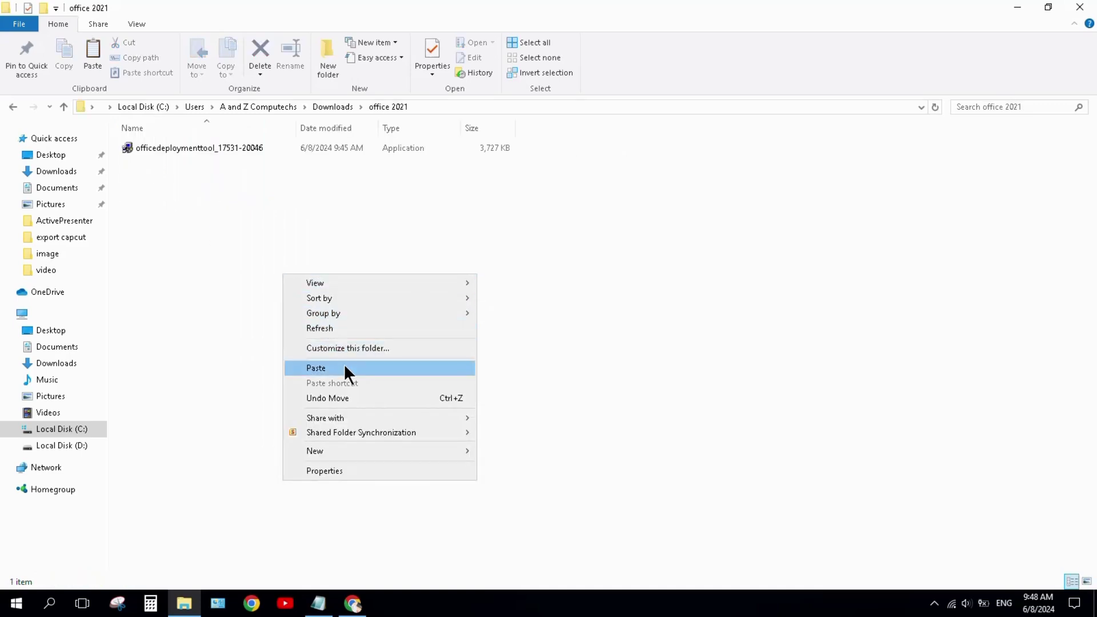
left_click(344, 366)
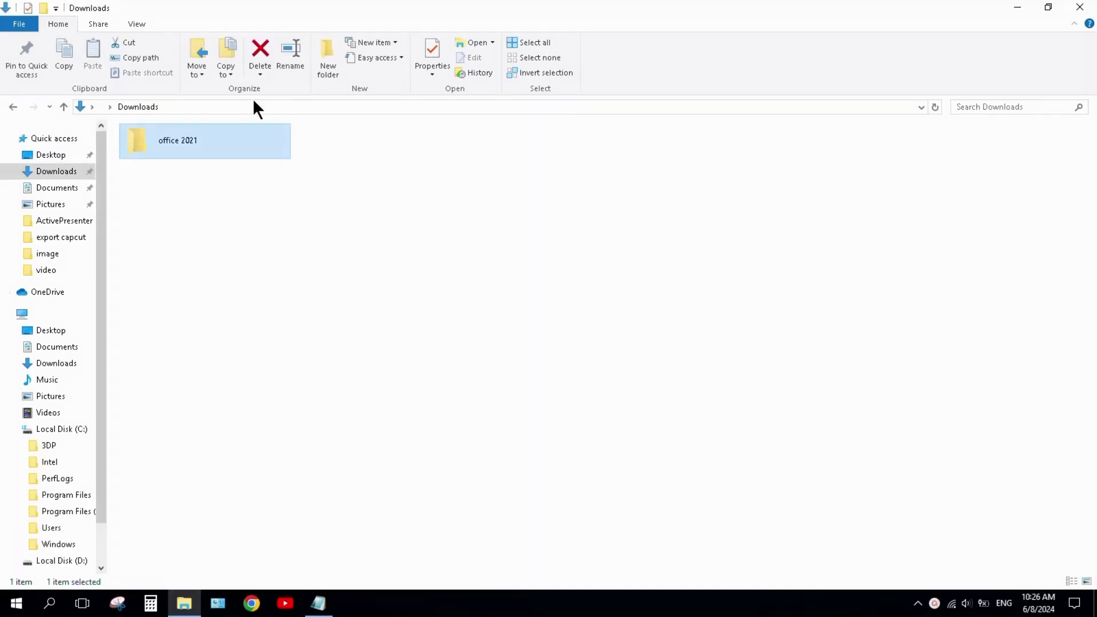
Run the officedeploymenttool file in the office 2021 folder as administrator and allow it.
double_click(157, 151)
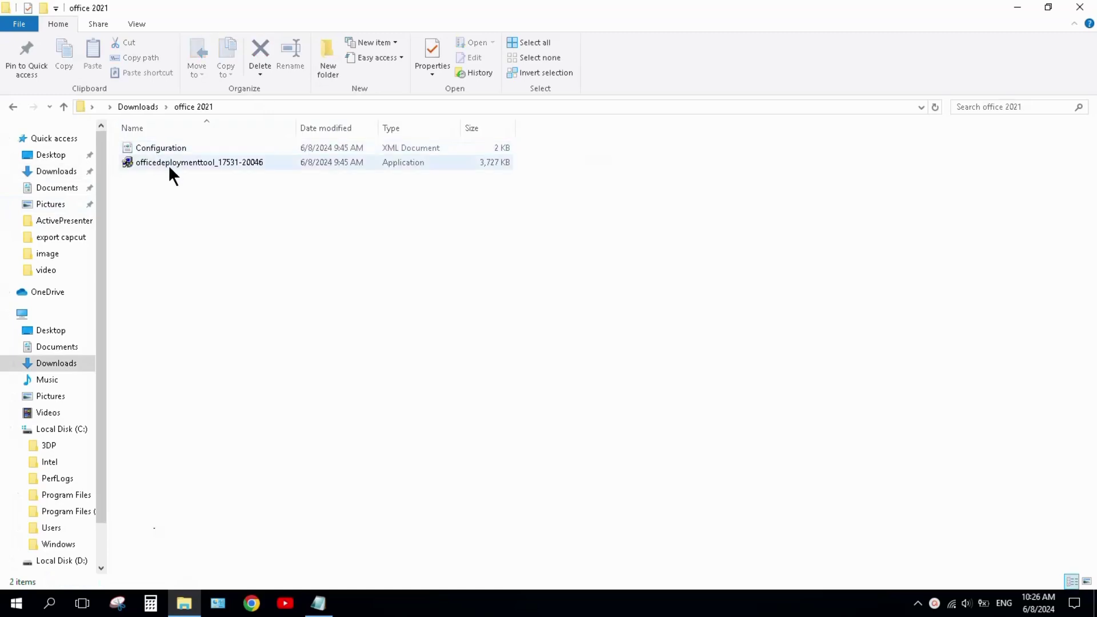
left_click(169, 162)
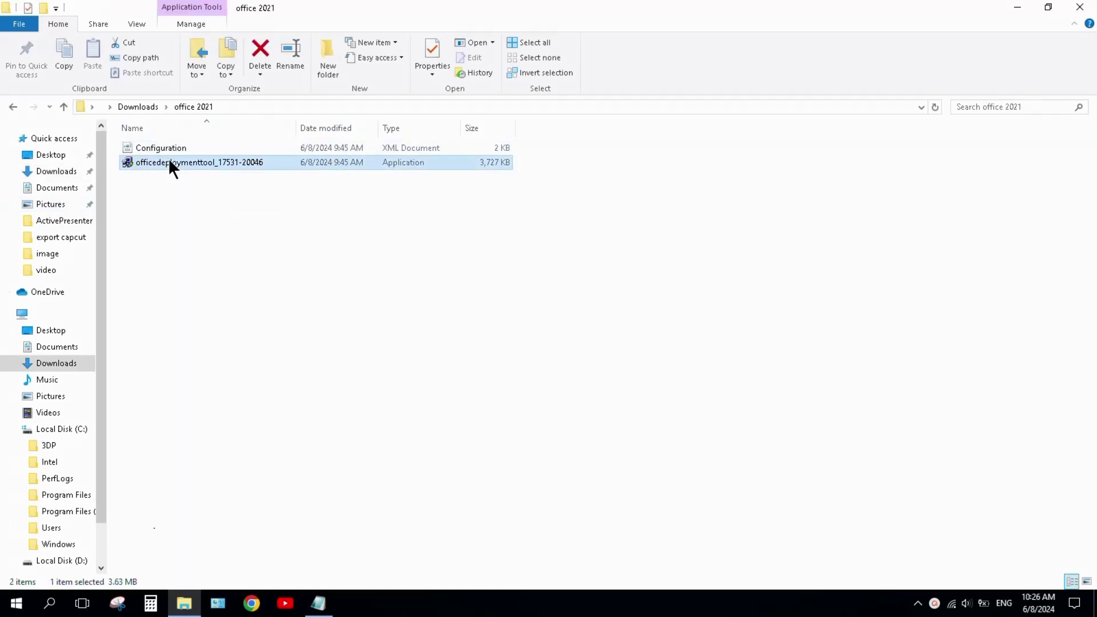
right_click(169, 163)
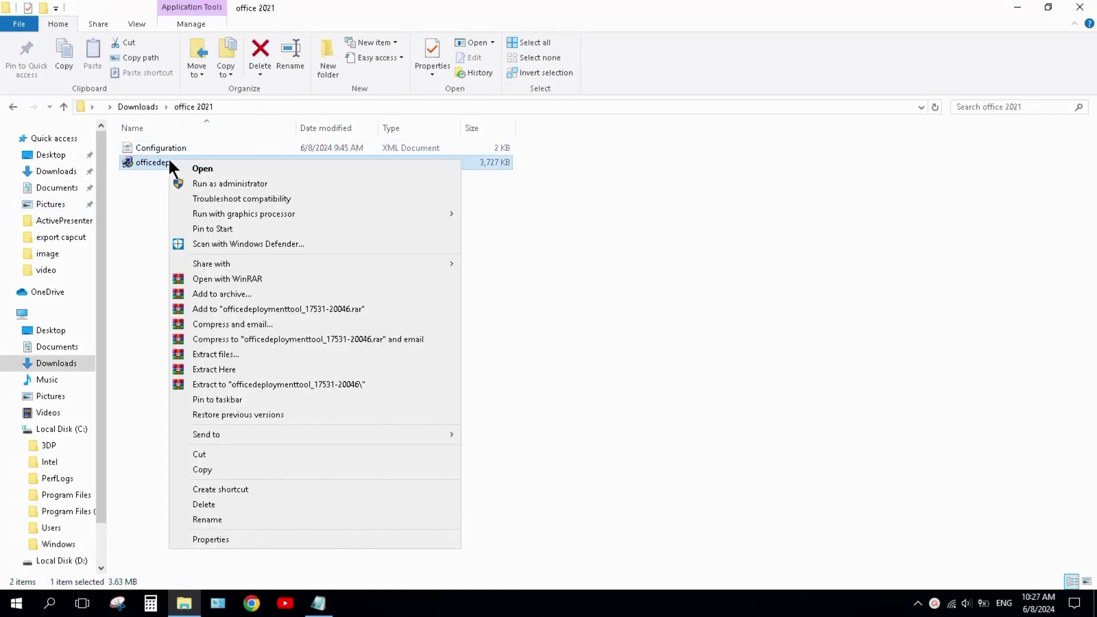
left_click(223, 183)
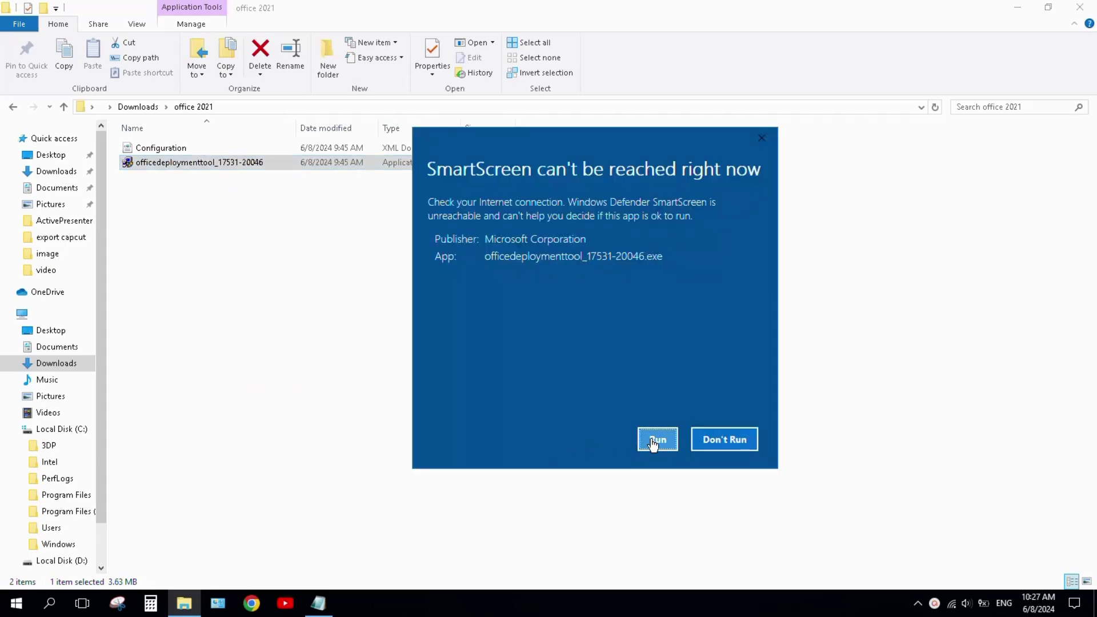
left_click(653, 441)
Accept the license terms and extract the files into Downloads > office 2021.
left_click(301, 436)
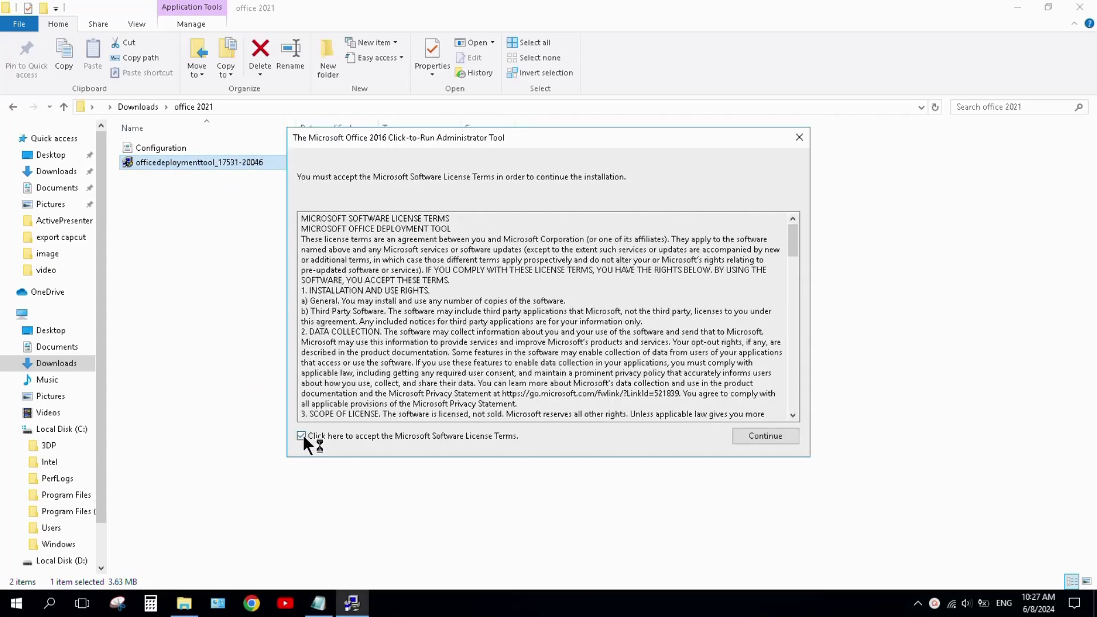
left_click(745, 434)
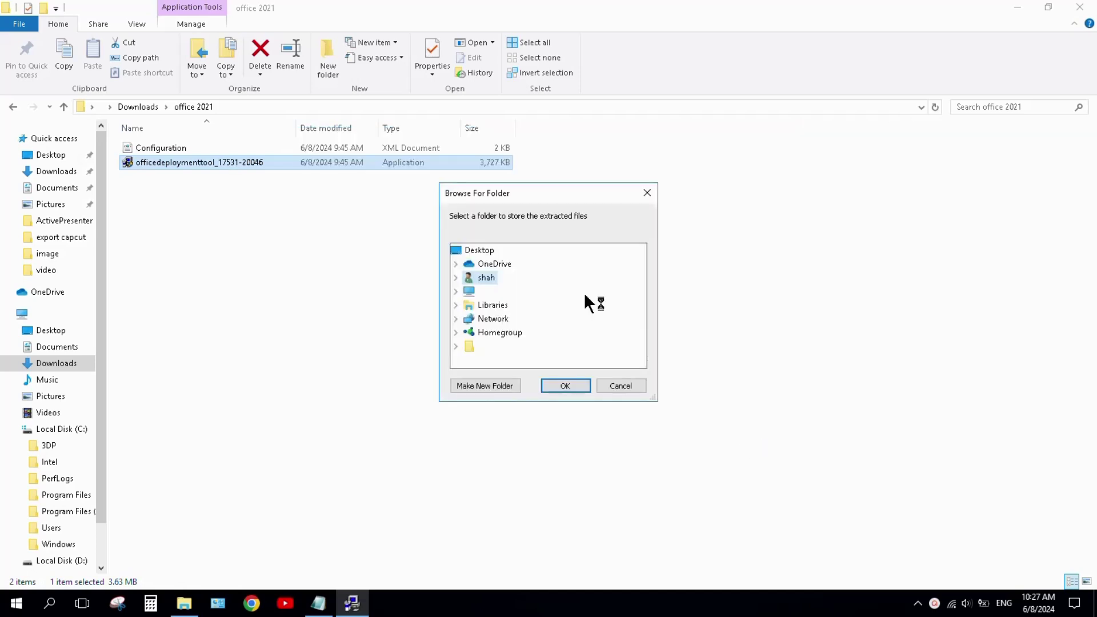
left_click(478, 293)
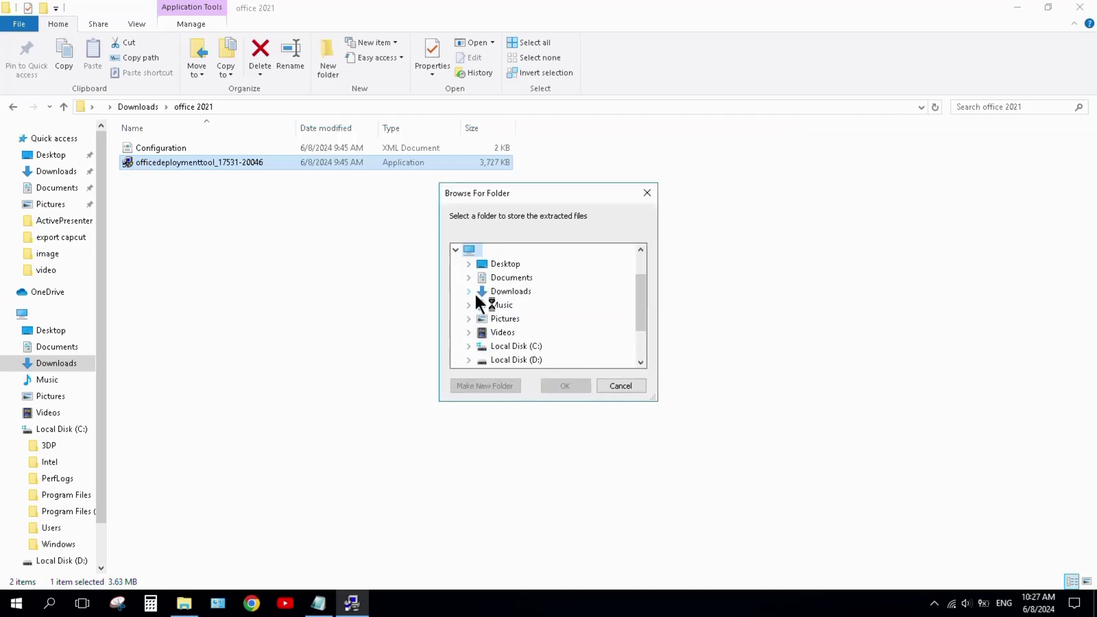
left_click(510, 291)
left_click(521, 346)
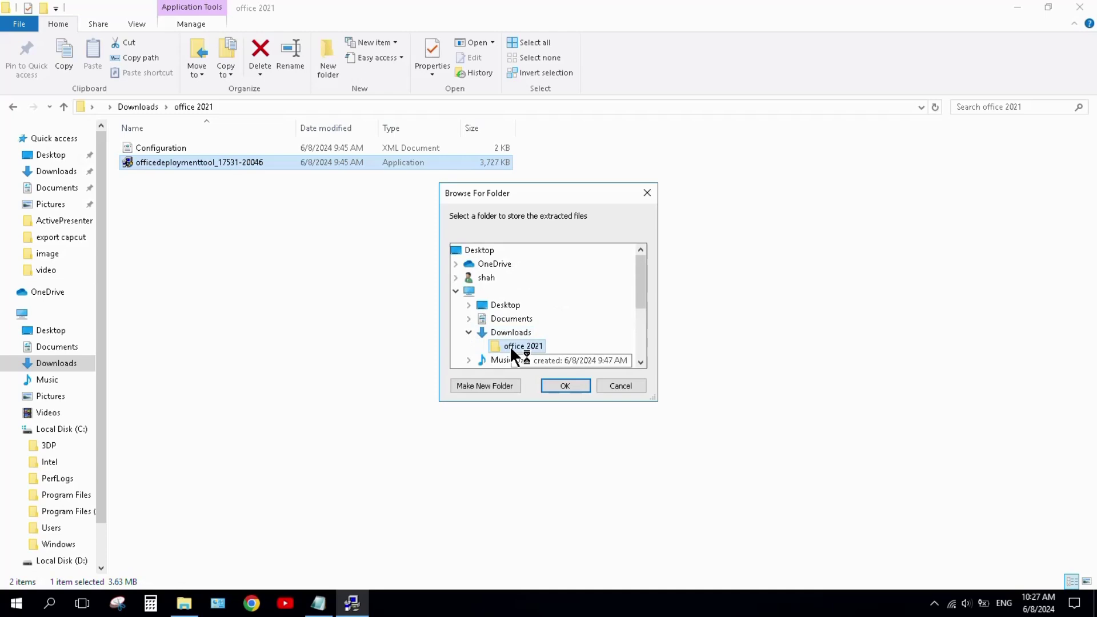
left_click(575, 384)
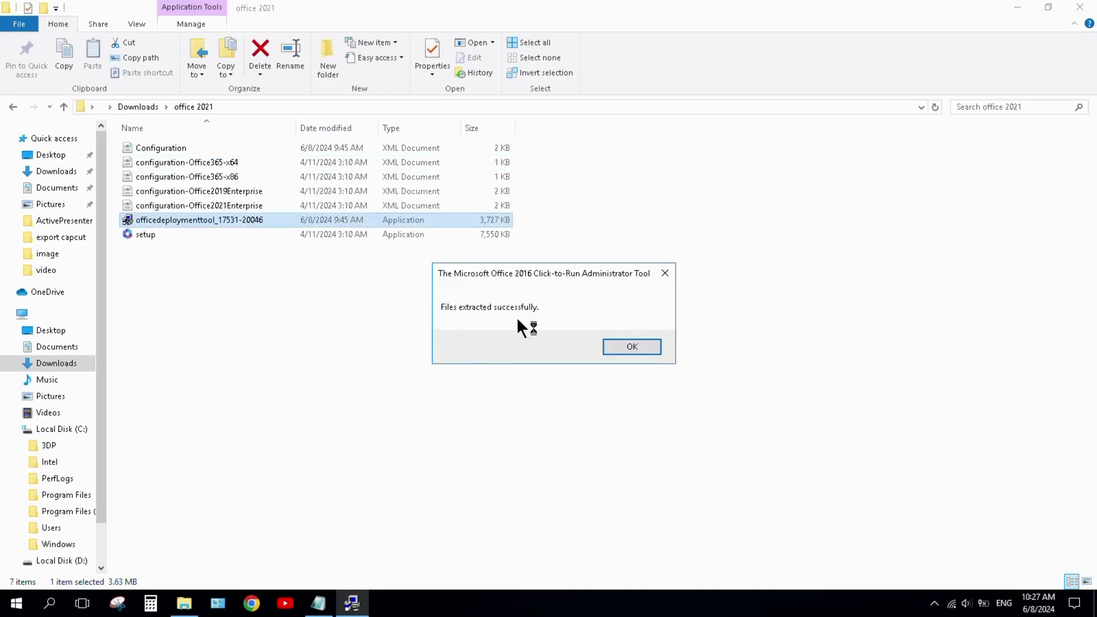
left_click(622, 349)
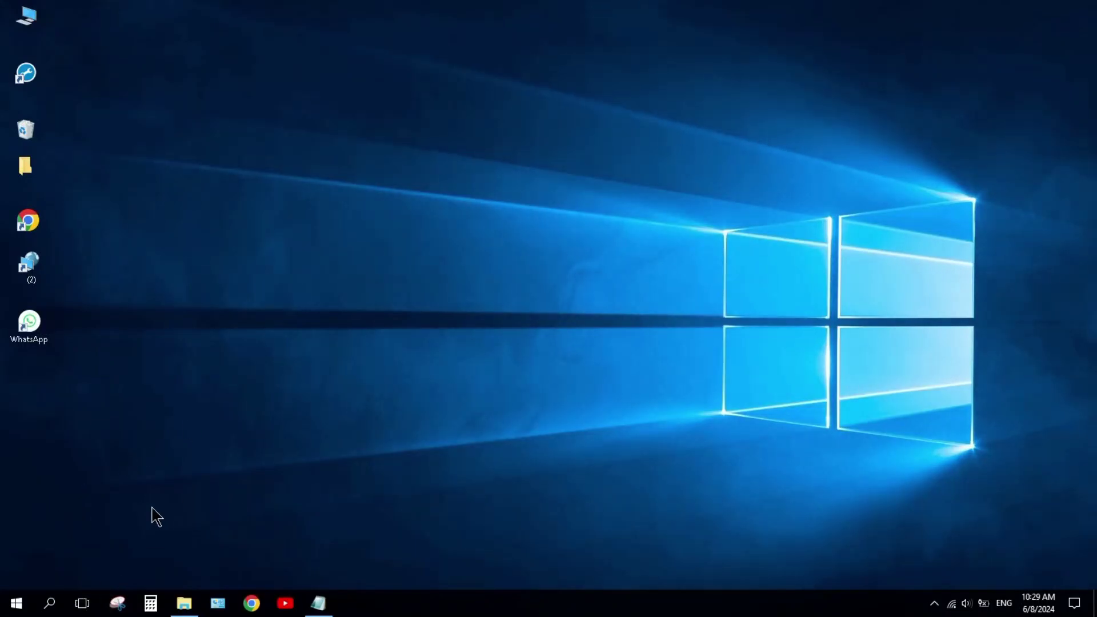
Launch Command Prompt as administrator from Windows search for cmd.
left_click(44, 605)
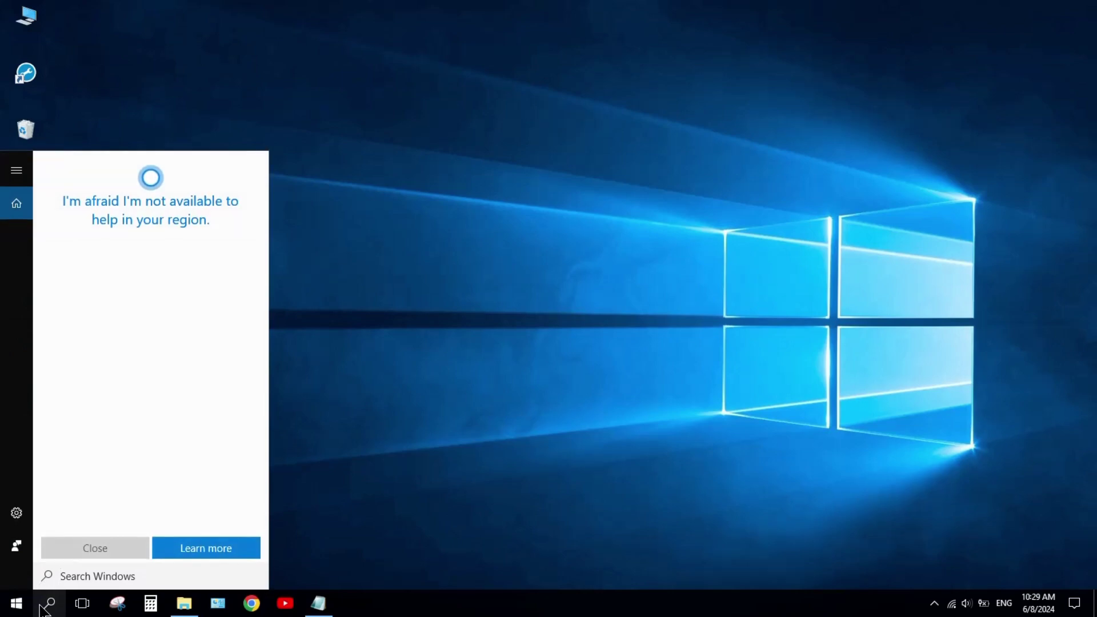
type("cmd")
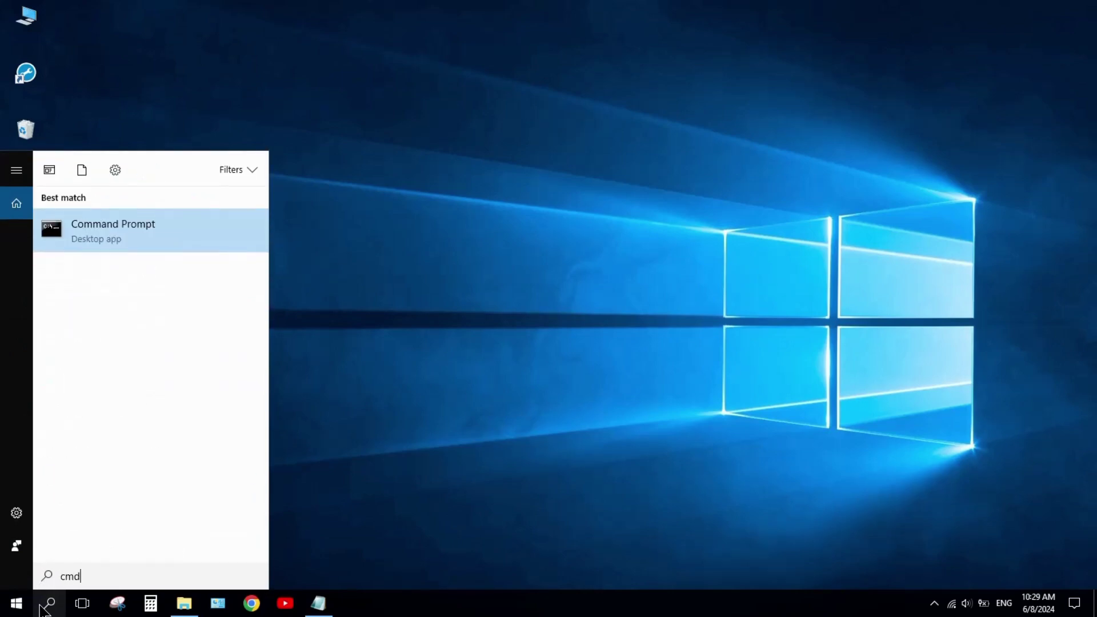
right_click(100, 233)
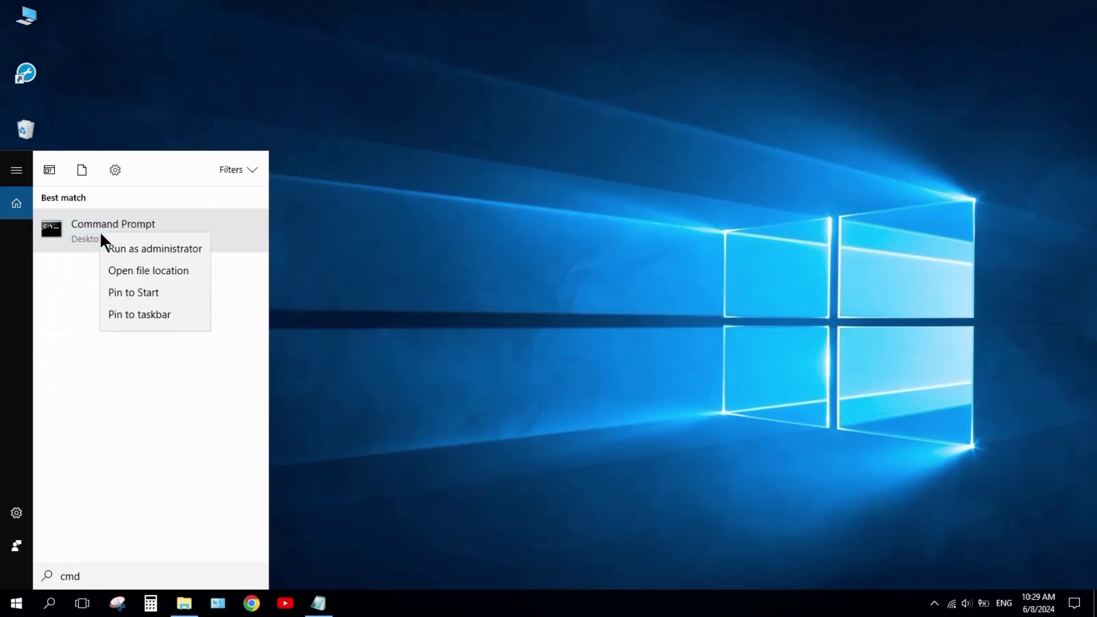
left_click(145, 248)
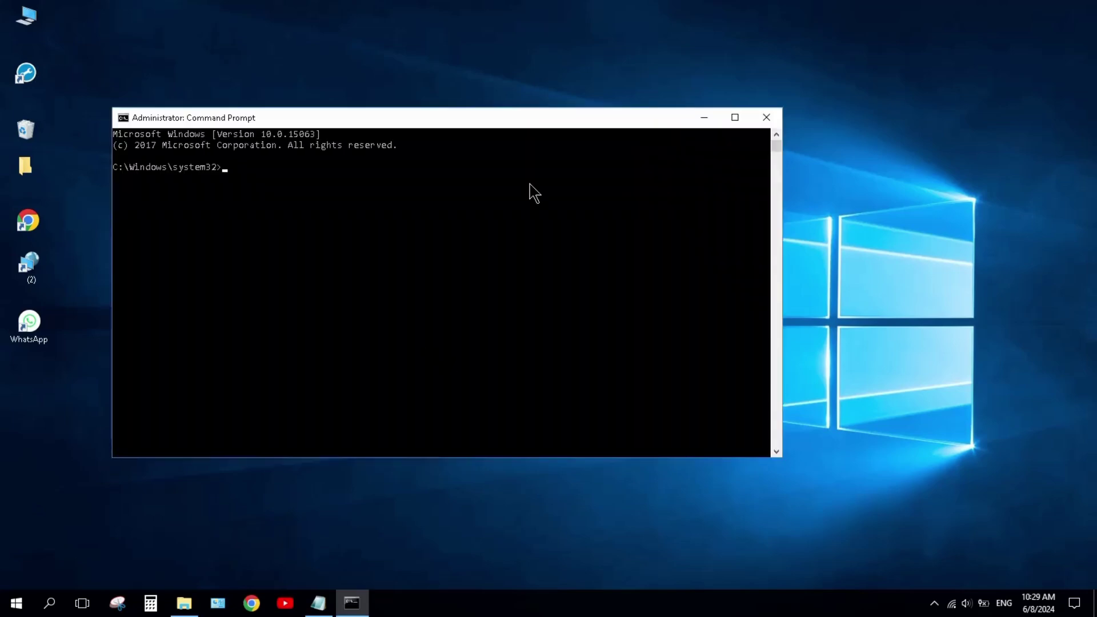
left_click_drag(557, 123, 450, 93)
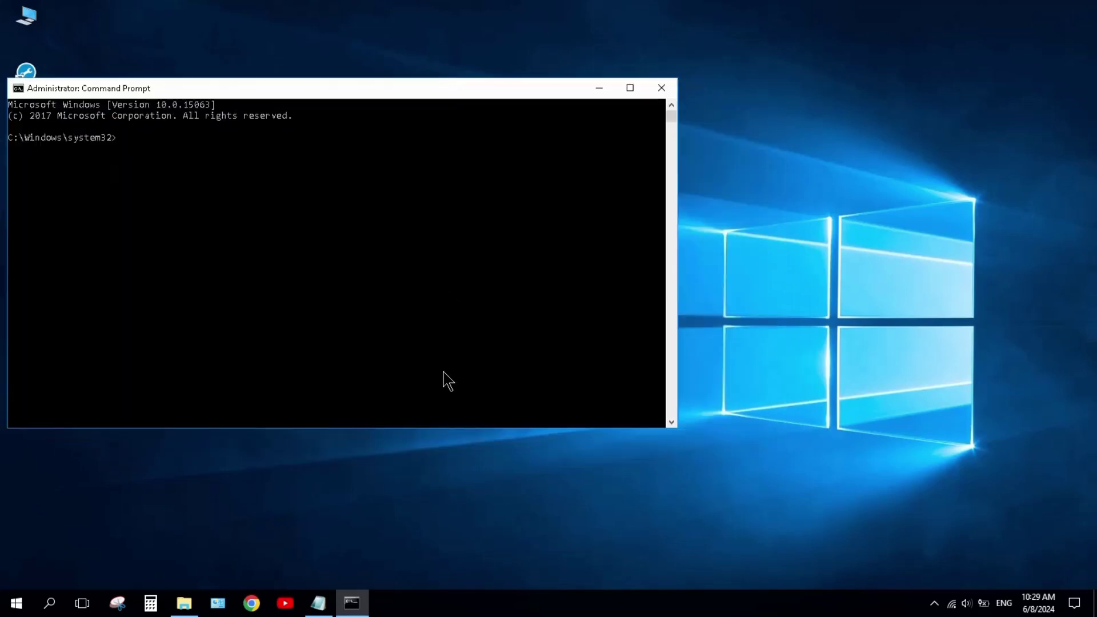
Paste and run the cd c:\Office 2021 command copied from Notepad.
left_click(318, 602)
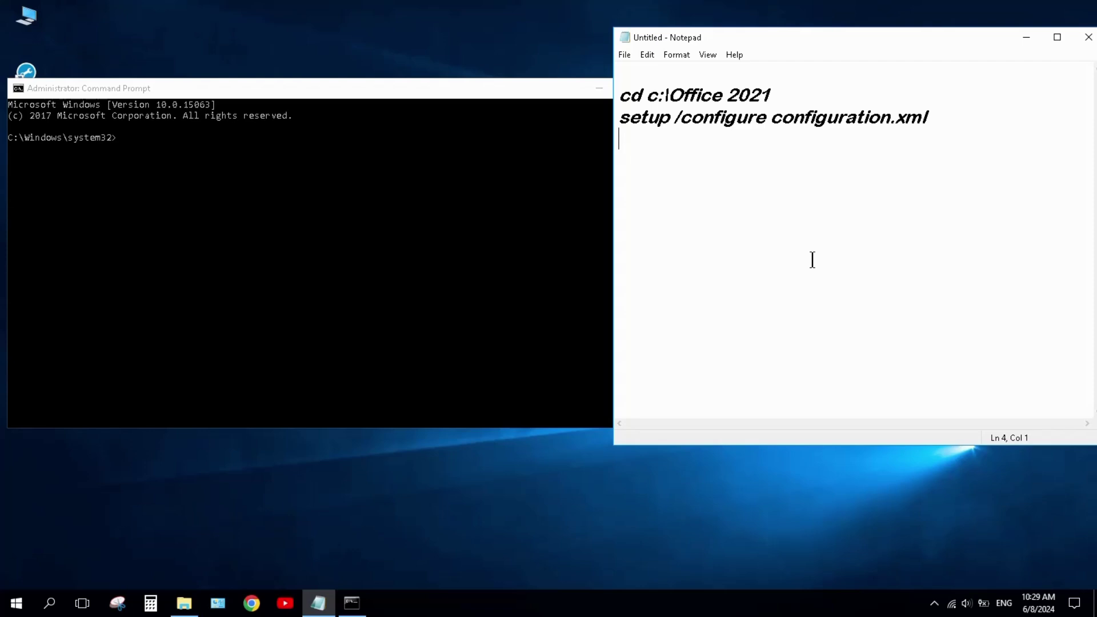
left_click_drag(772, 93, 619, 92)
key("cmd+c")
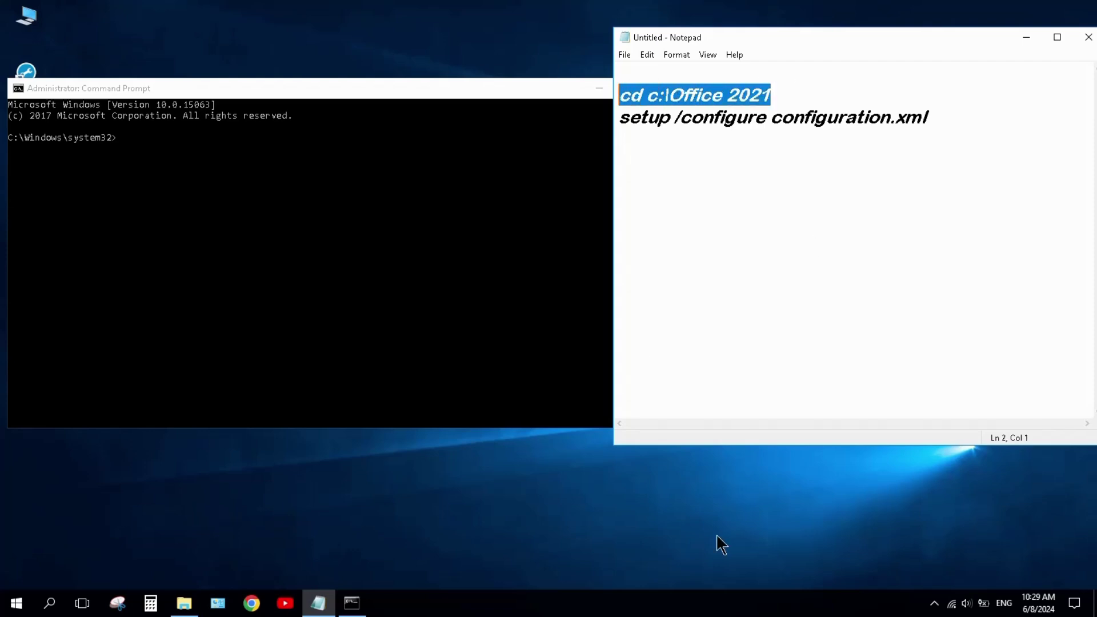
left_click(15, 88)
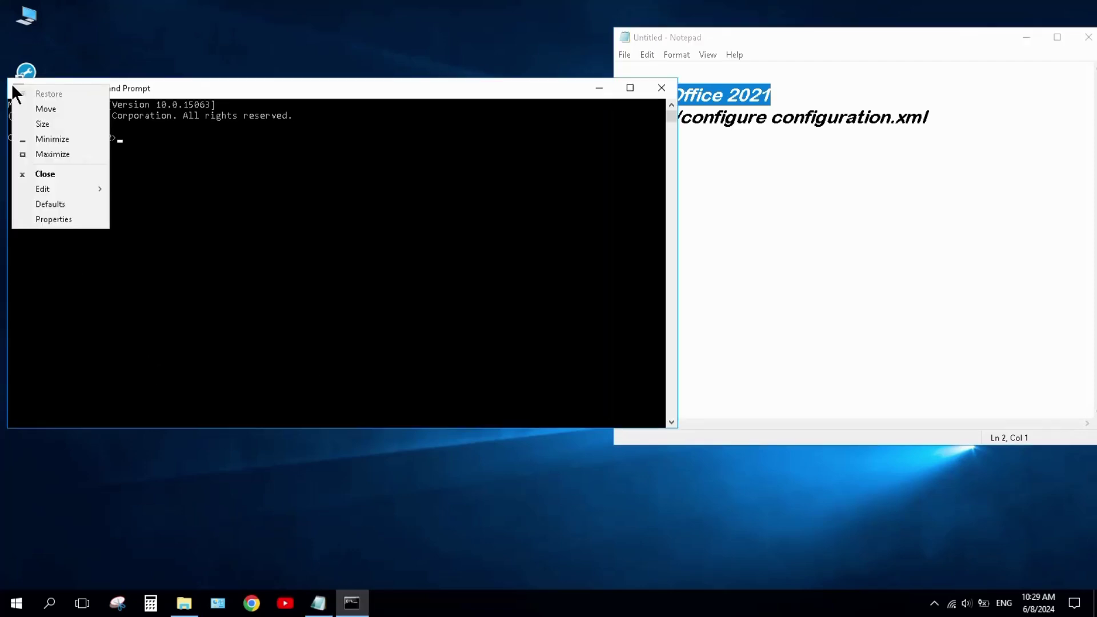
mouse_move(68, 185)
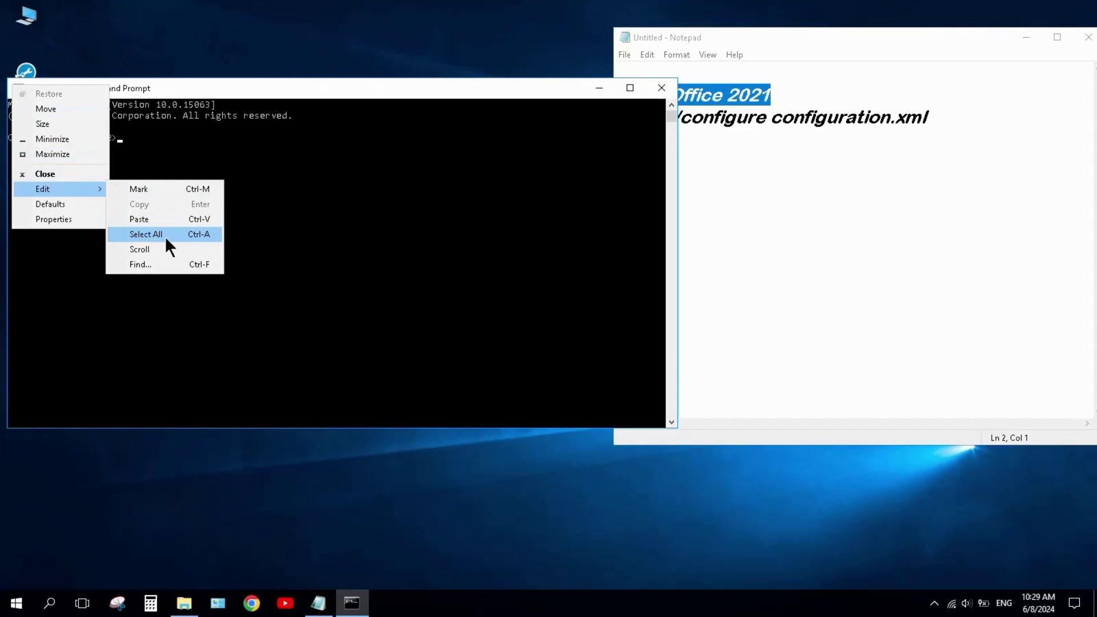
left_click(165, 221)
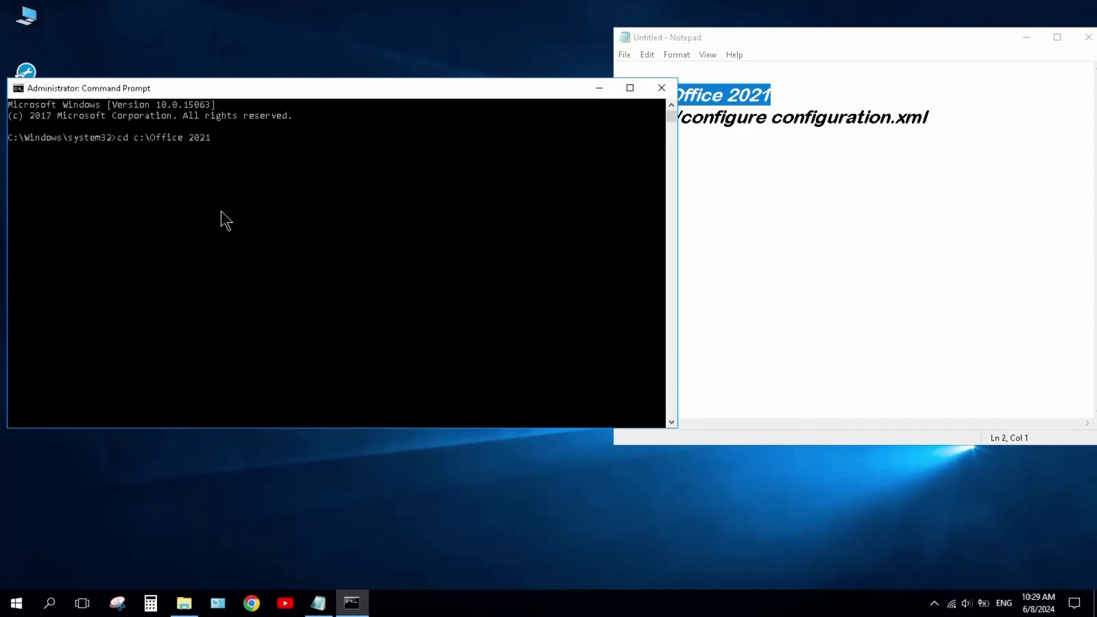
key("Return")
Paste and run setup /configure configuration.xml to start the Office installation.
left_click(1033, 177)
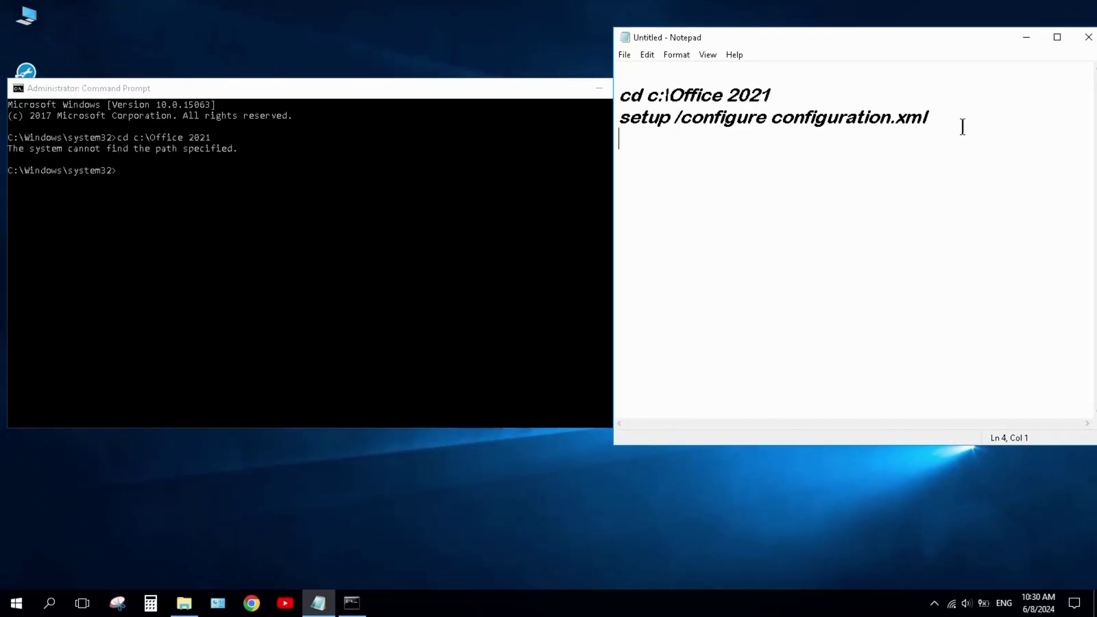
left_click(928, 118)
left_click(621, 117, "shift")
key("cmd+c")
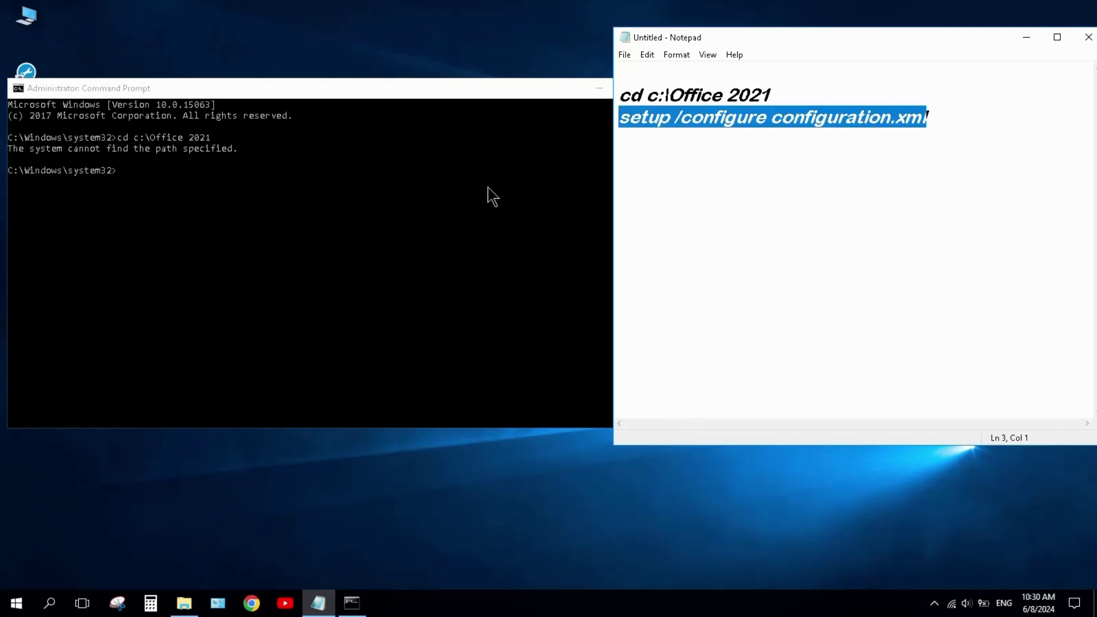
left_click(19, 88)
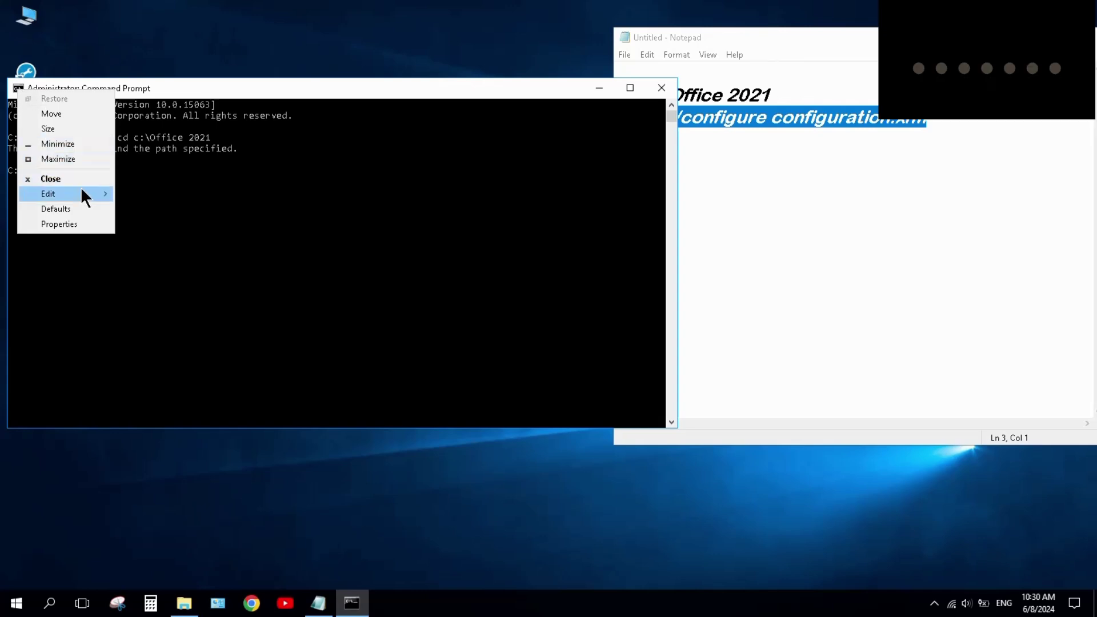
mouse_move(80, 192)
left_click(150, 223)
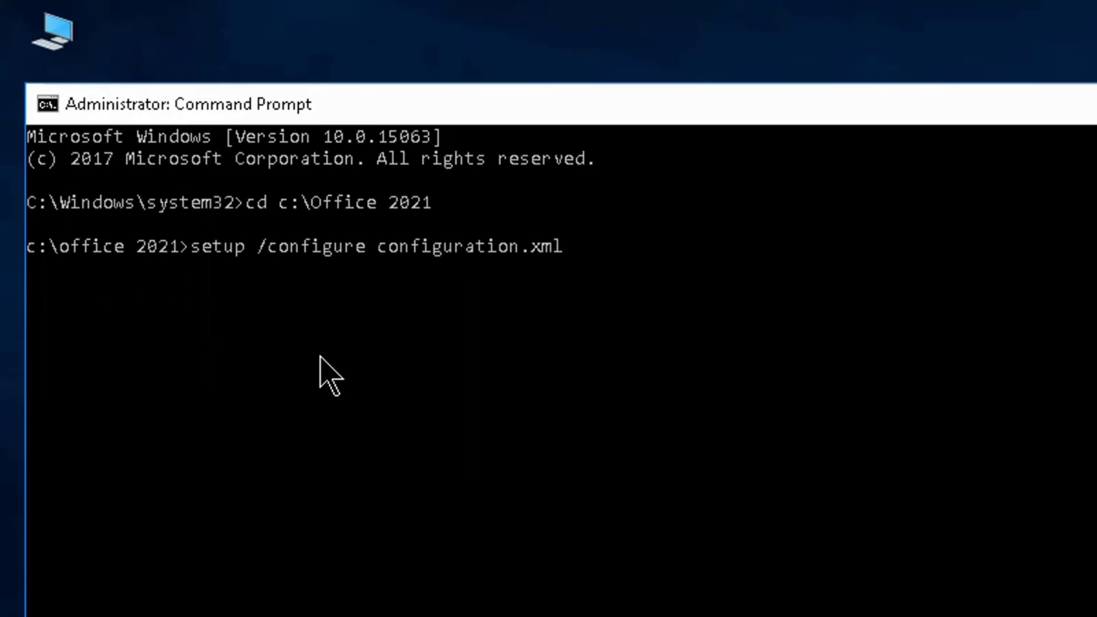
key("Return")
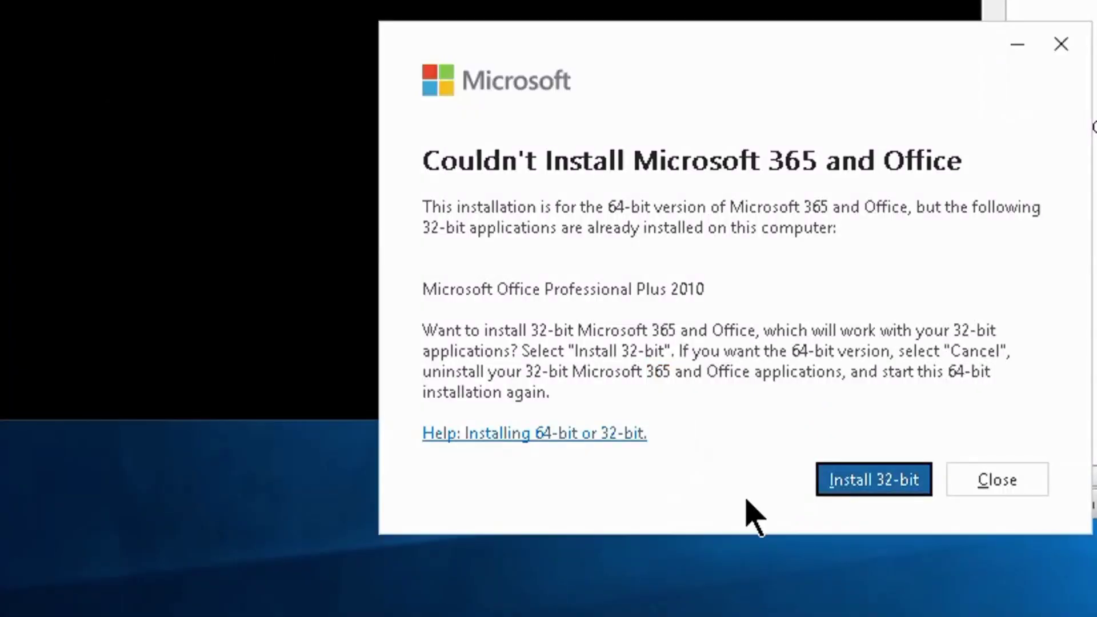
Choose Install 32-bit in the Couldn't Install dialog.
left_click(857, 480)
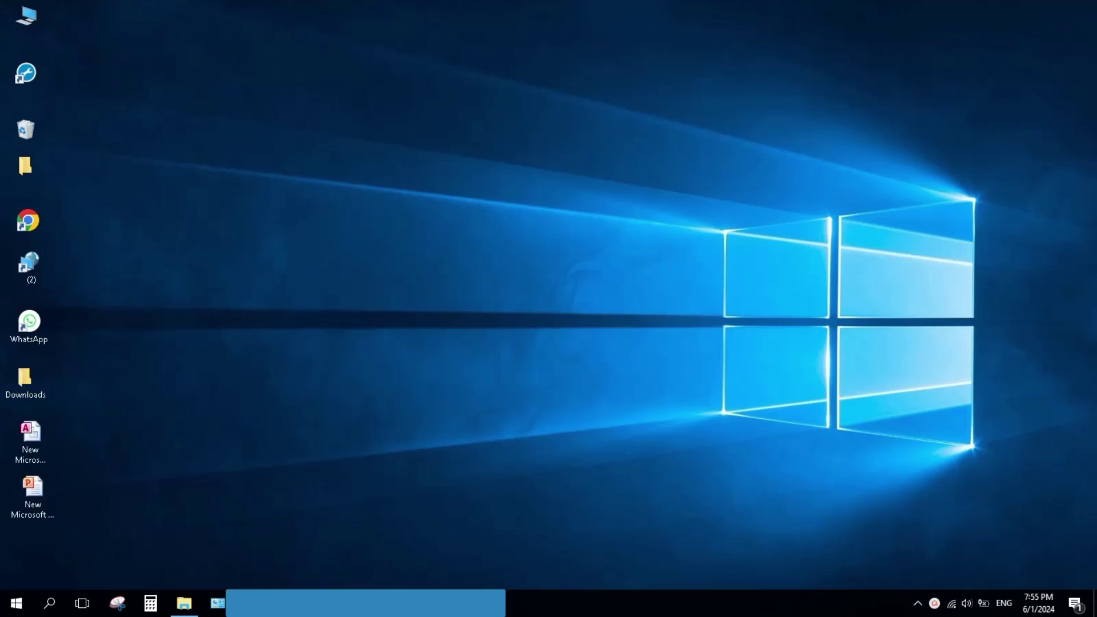
left_click(50, 605)
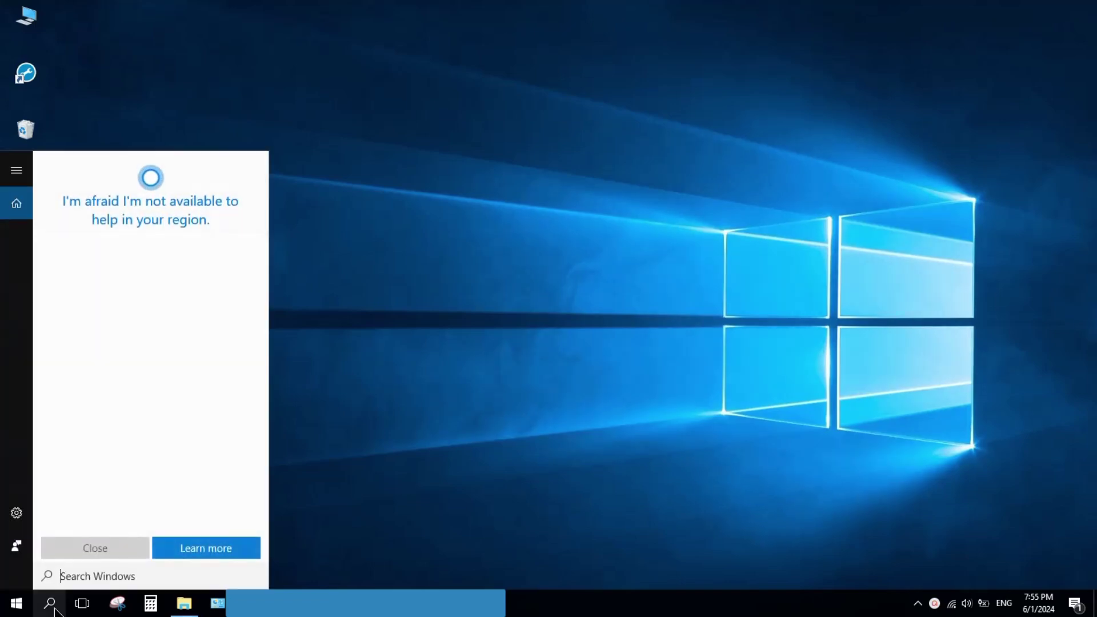
type("p")
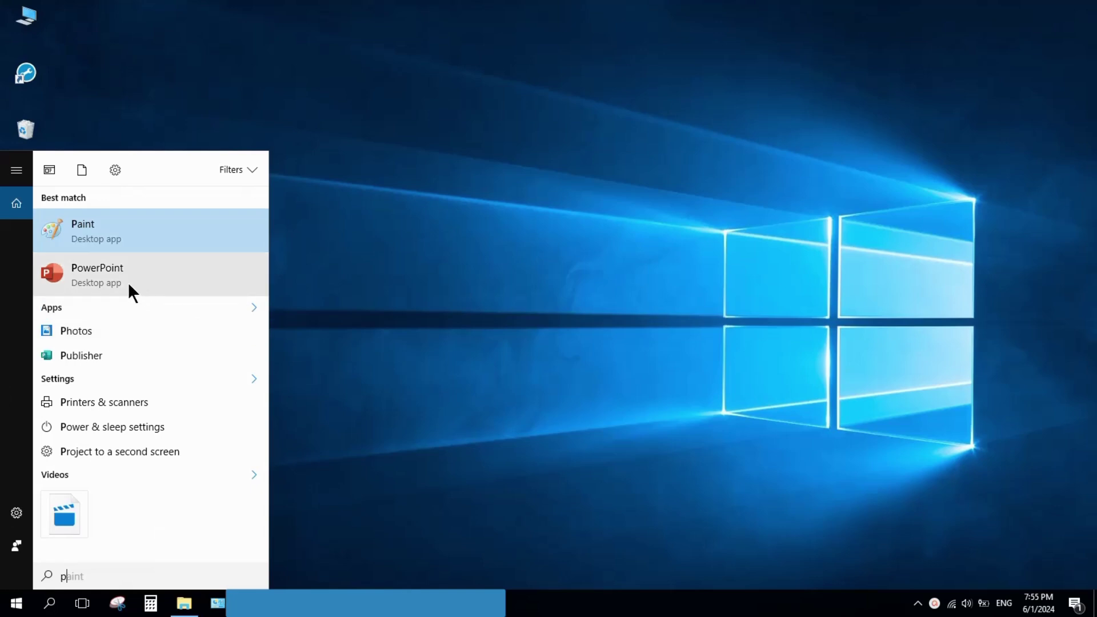
left_click(96, 275)
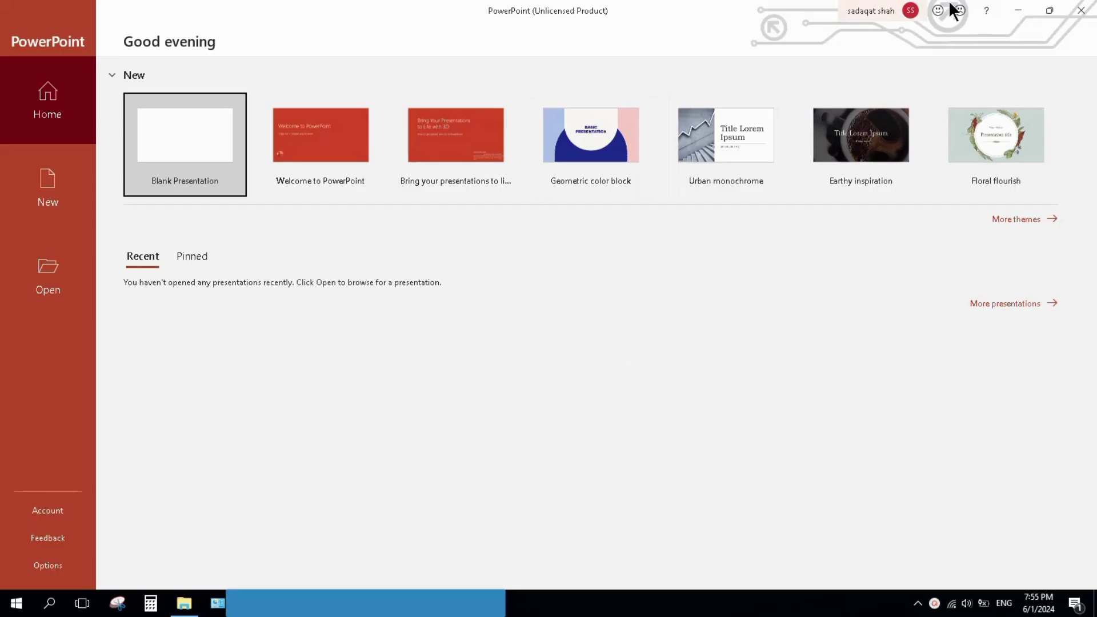
left_click(1081, 11)
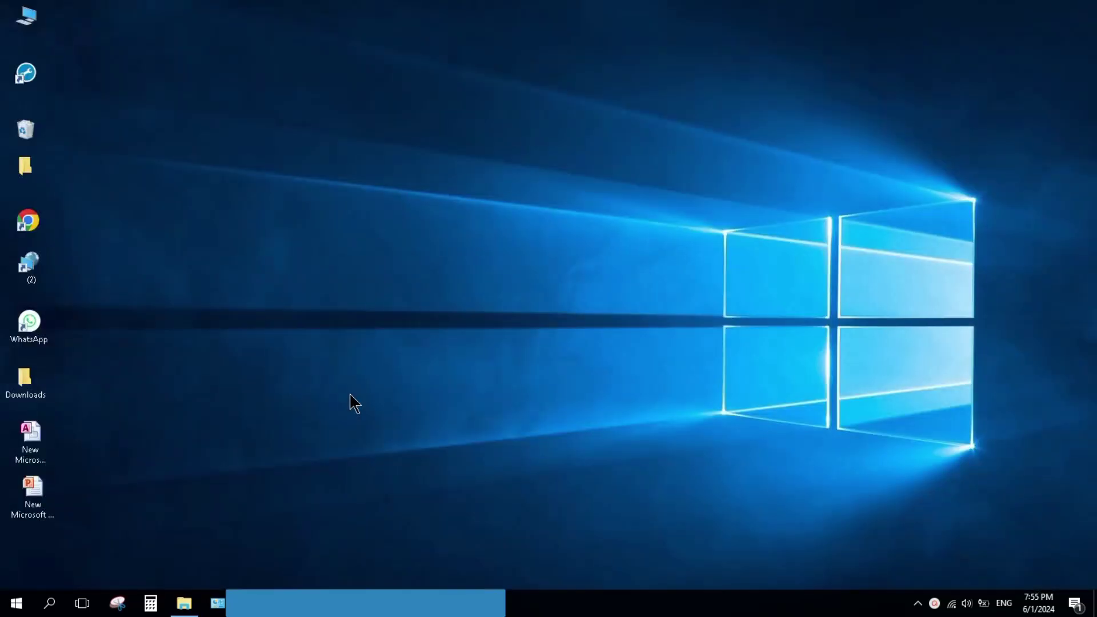
Search Windows for 'word' and launch Word from the best match.
left_click(50, 605)
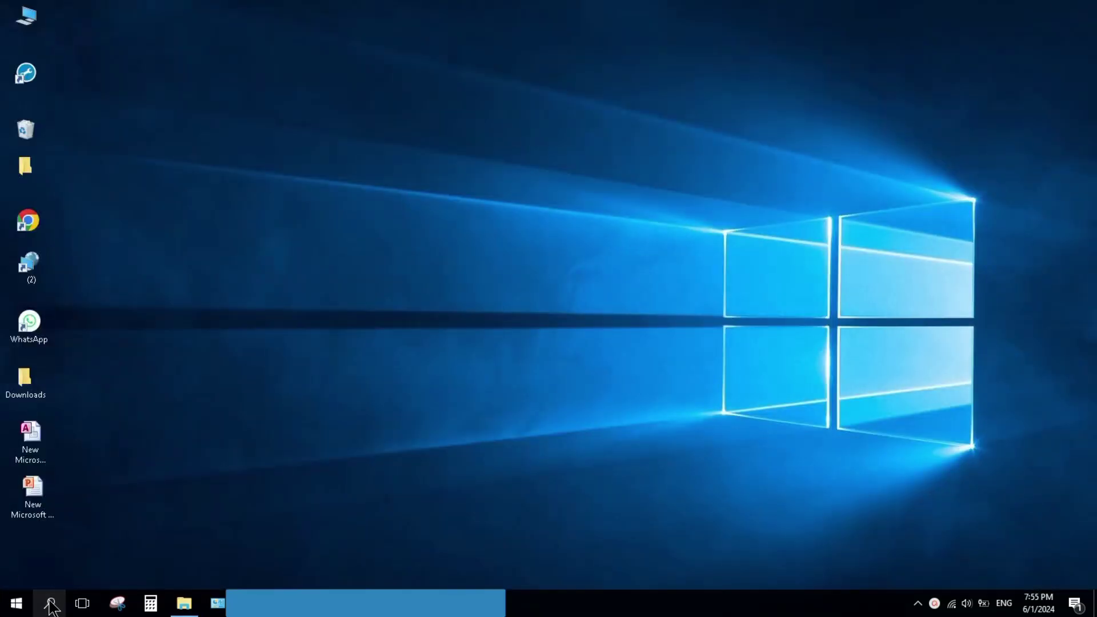
type("word")
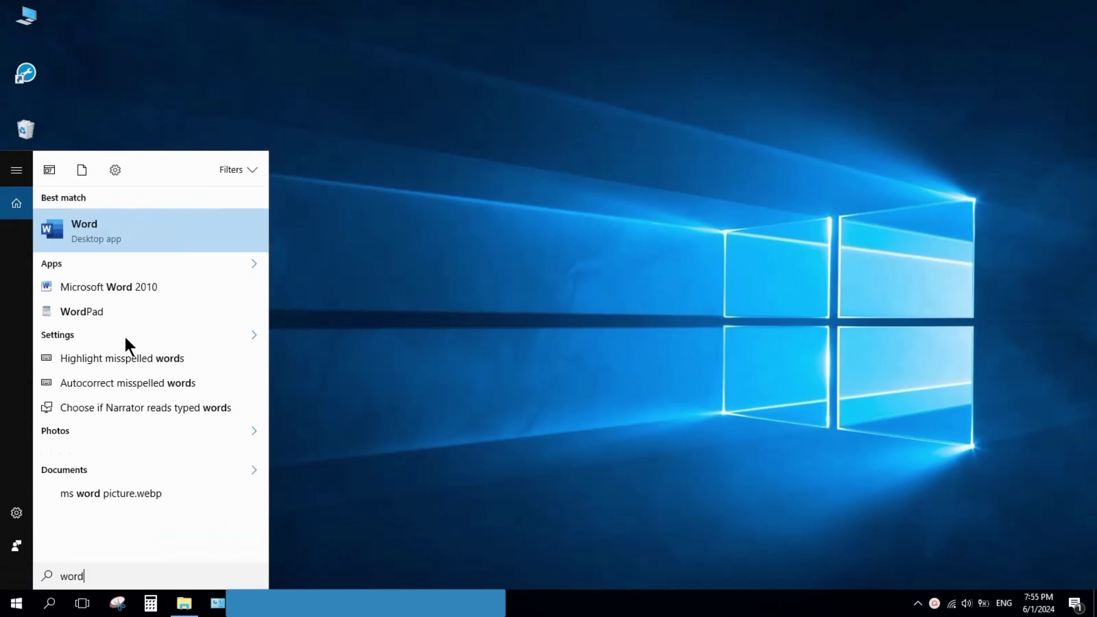
left_click(111, 243)
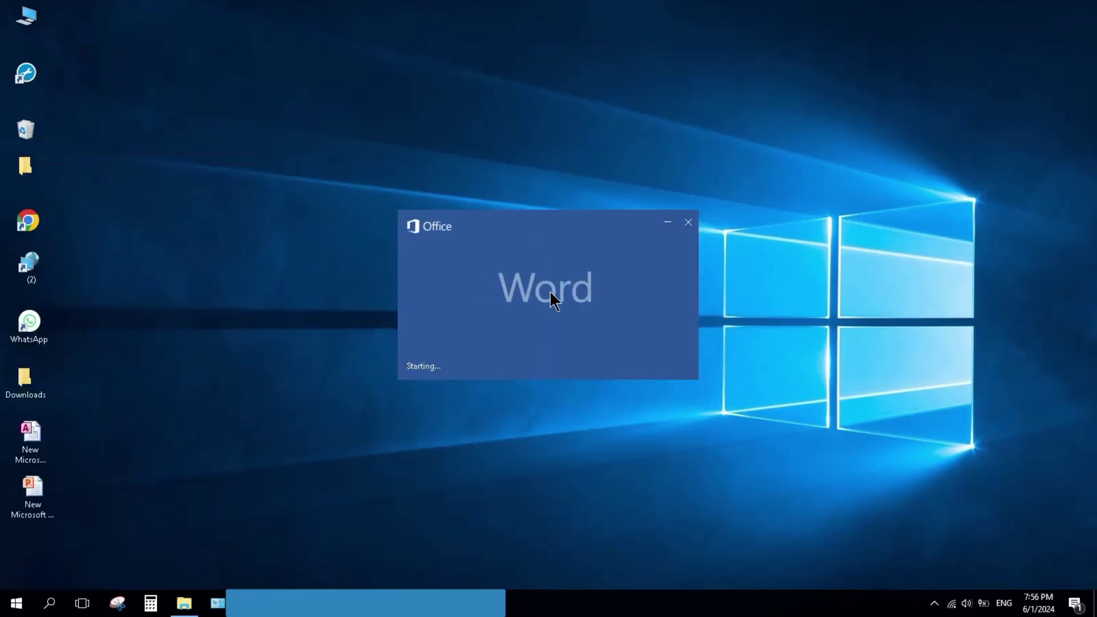